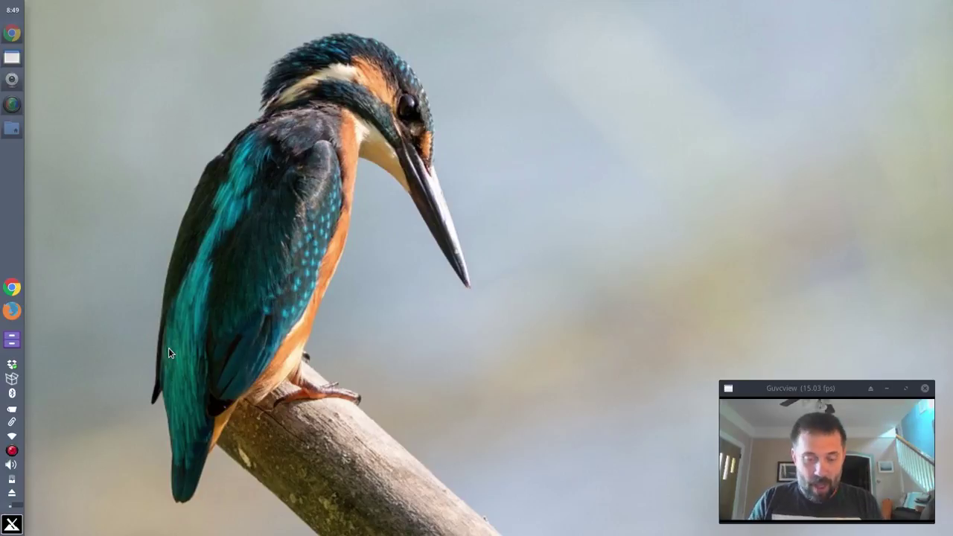
Bring up Chrome and read through the MX Linux forum thread 'How to add unstable repo?'.
left_click(15, 37)
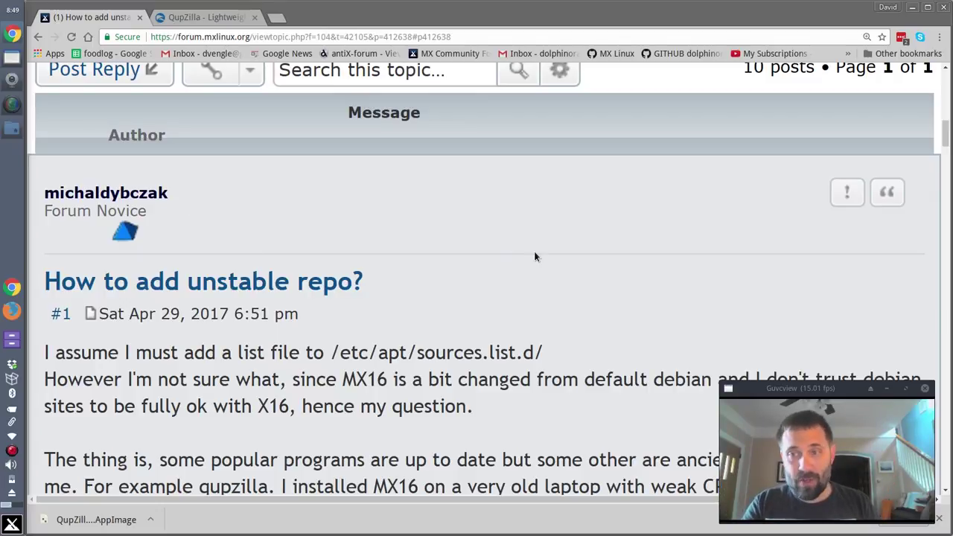
scroll(534, 255, "down", 8)
scroll(534, 257, "down", 18)
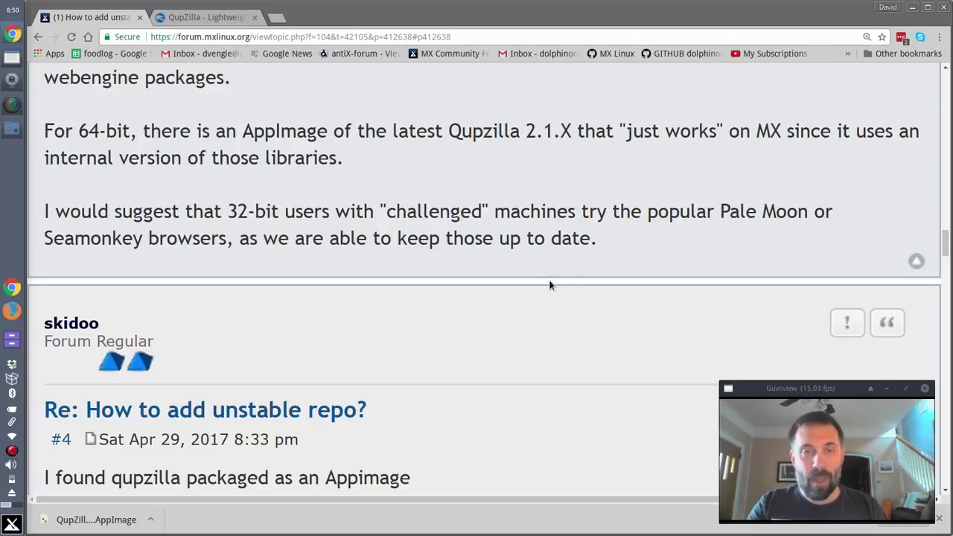
scroll(544, 280, "up", 15)
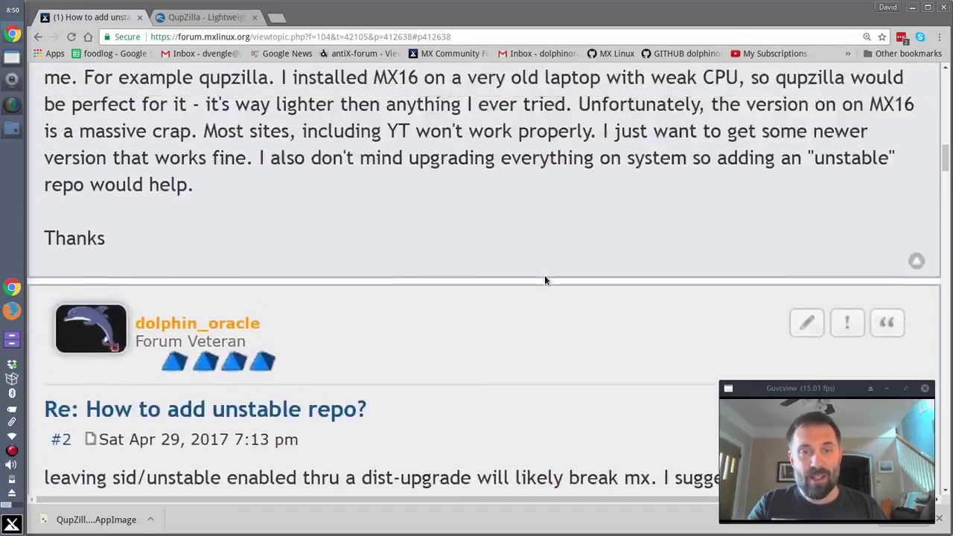
scroll(544, 279, "up", 5)
scroll(545, 280, "down", 5)
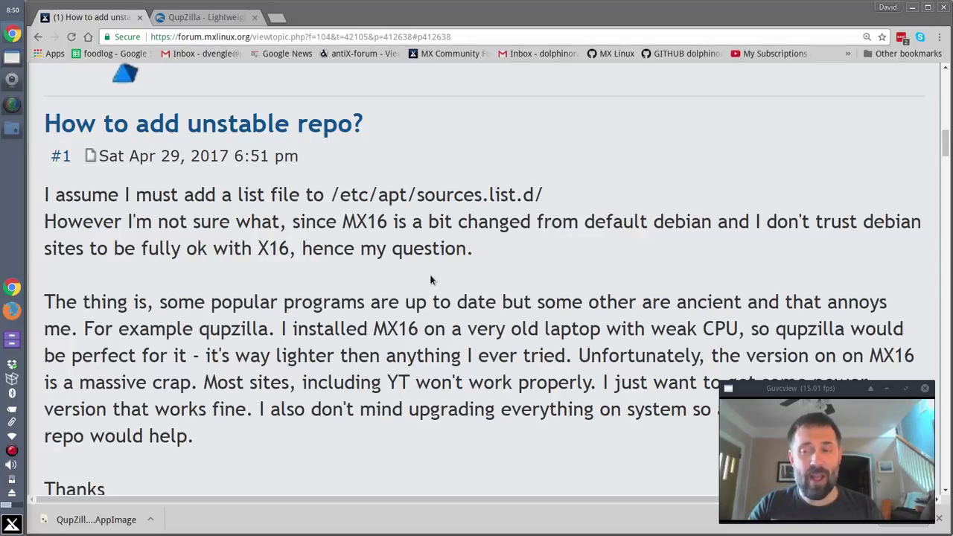
Go to qupzilla.com's Other Linux AppImage (64bit) download section, then minimize Chrome.
left_click(231, 18)
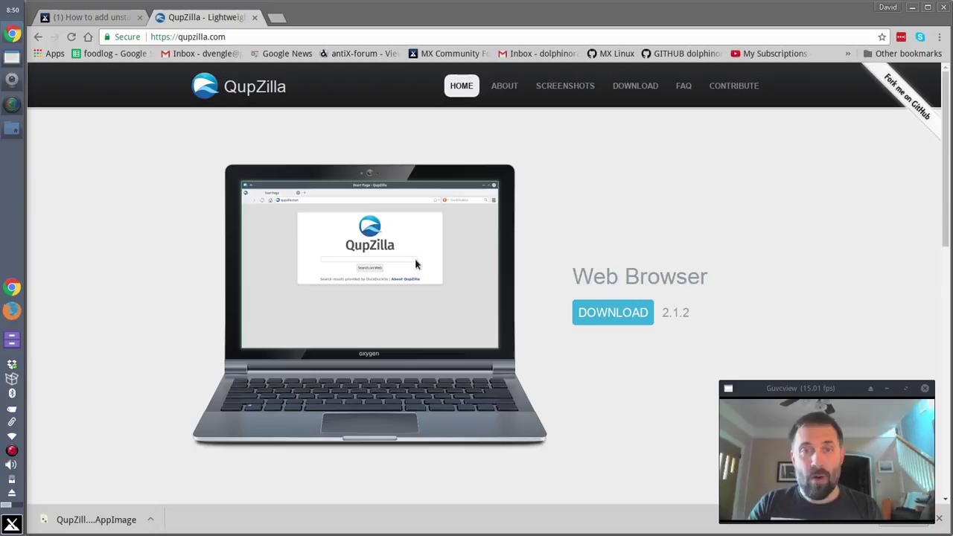
left_click(626, 319)
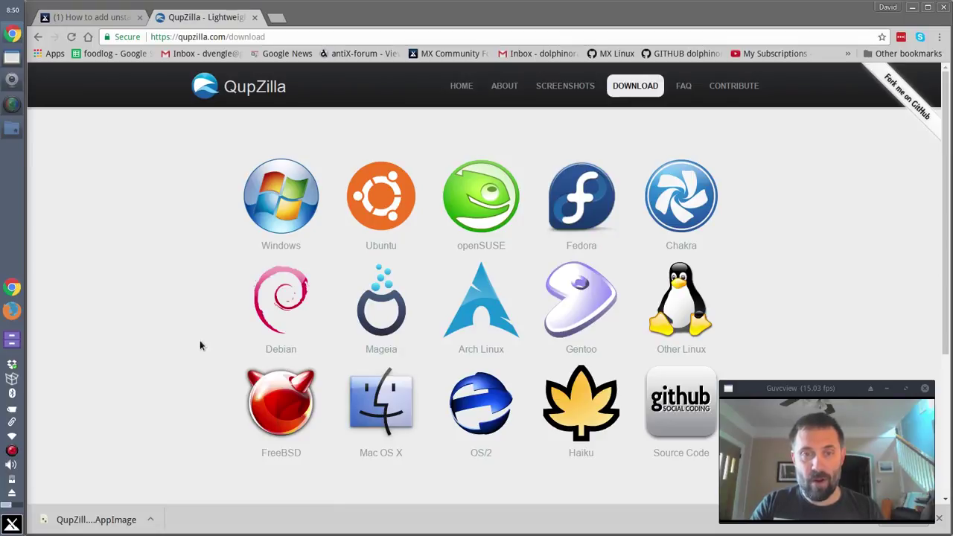
left_click(276, 298)
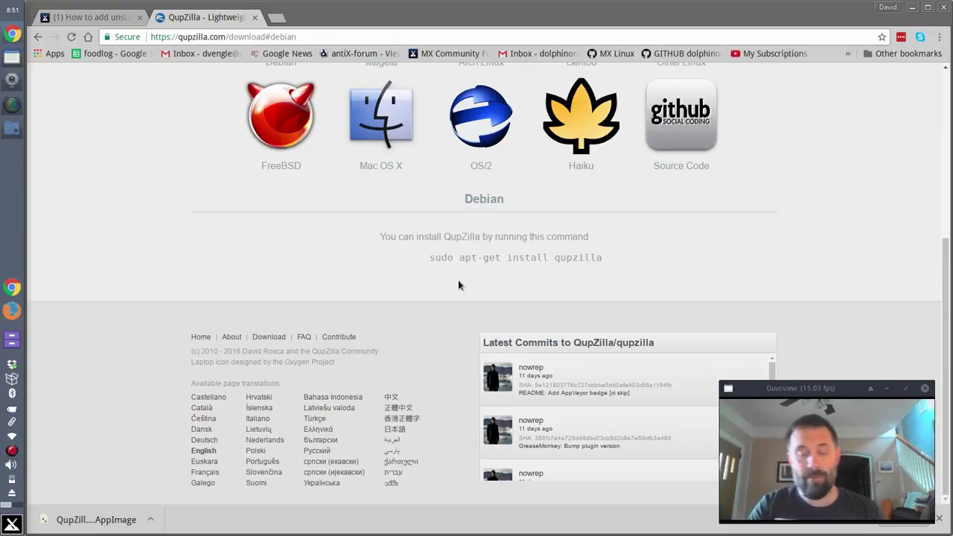
scroll(460, 280, "up", 3)
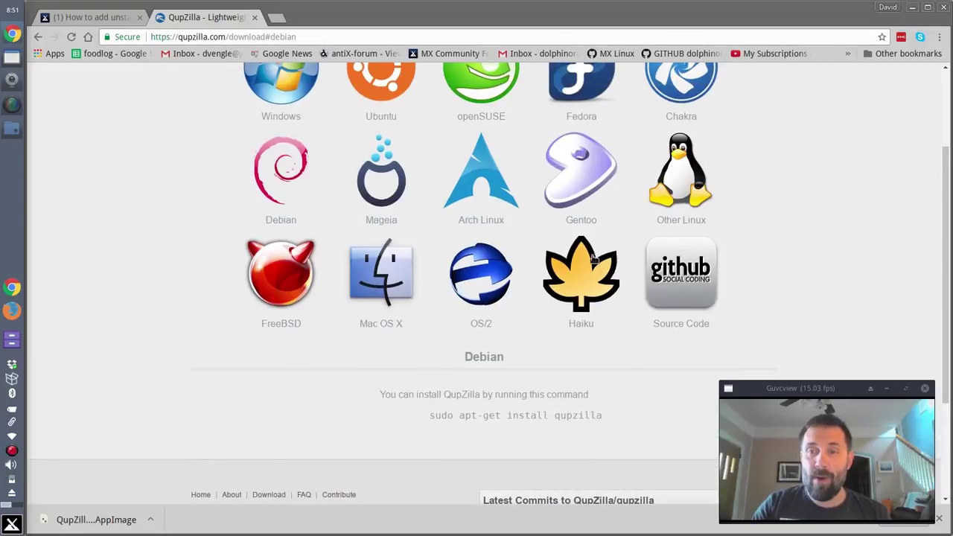
left_click(687, 201)
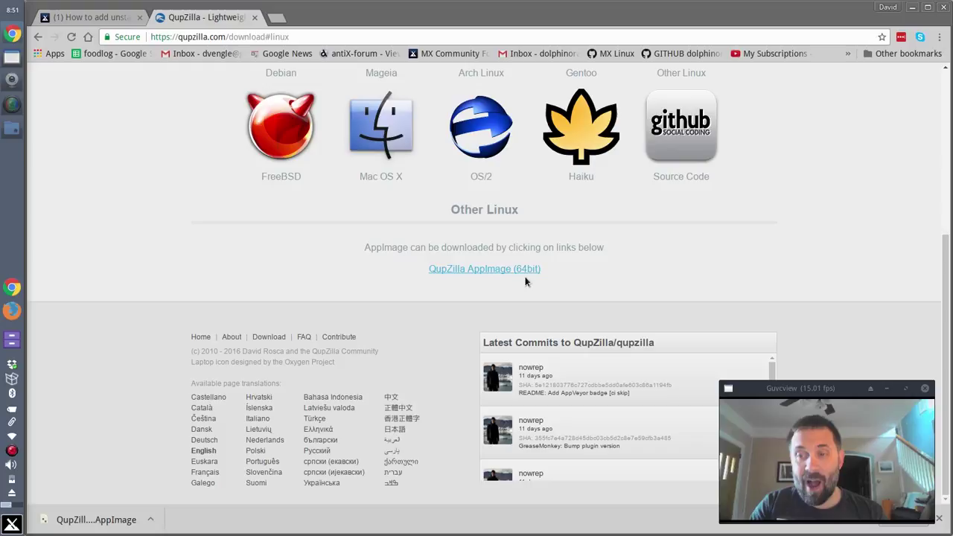
left_click(486, 271)
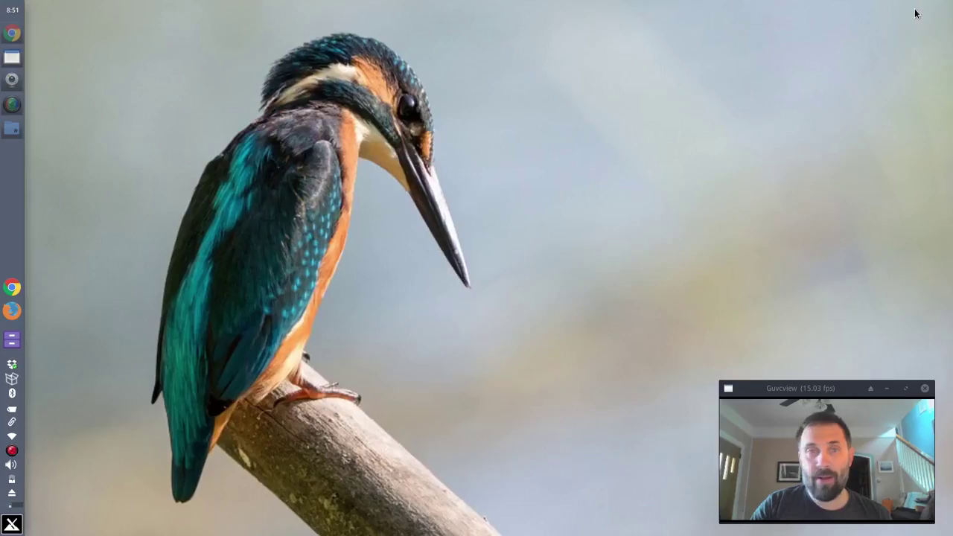
left_click(912, 7)
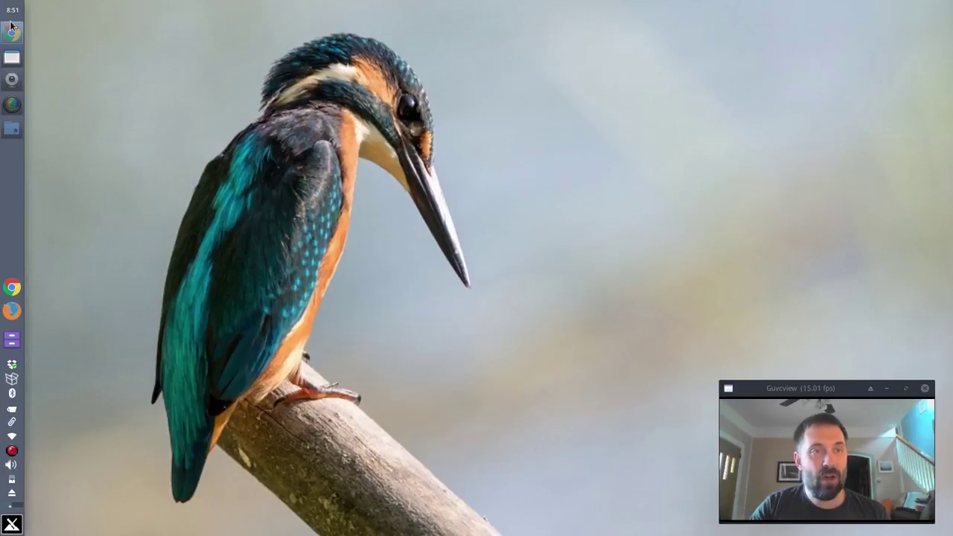
Open Thunar in the home folder and select QupZilla-2.1.2.AppImage.
left_click(12, 130)
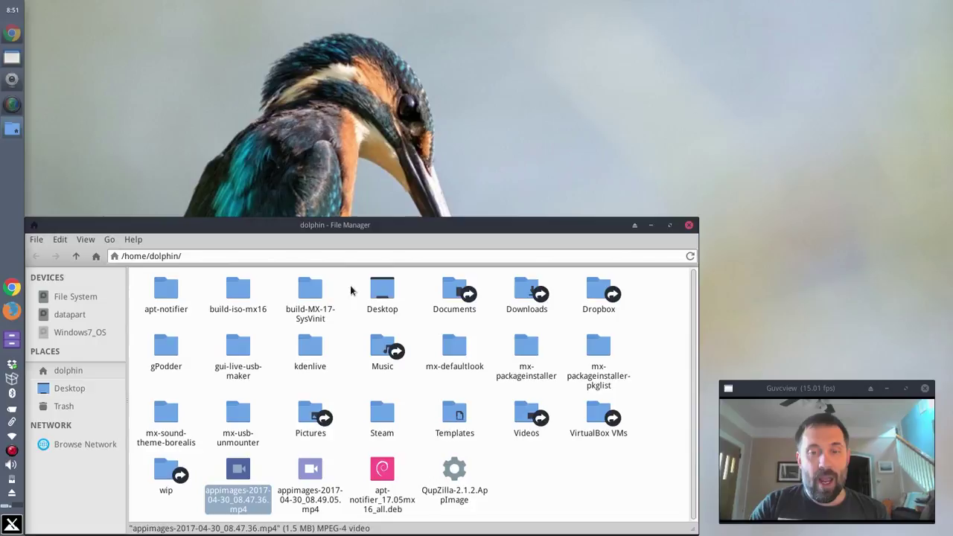
left_click_drag(410, 226, 447, 20)
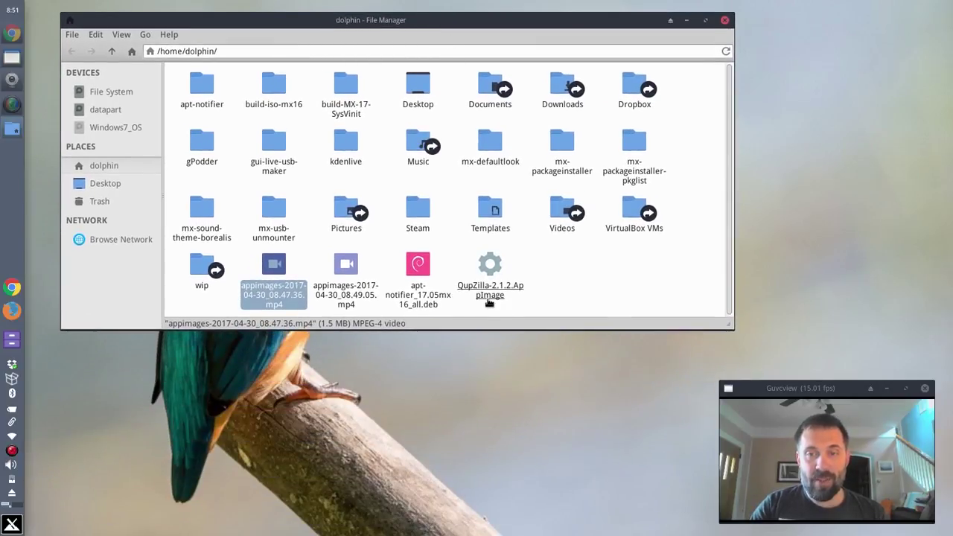
left_click(502, 296)
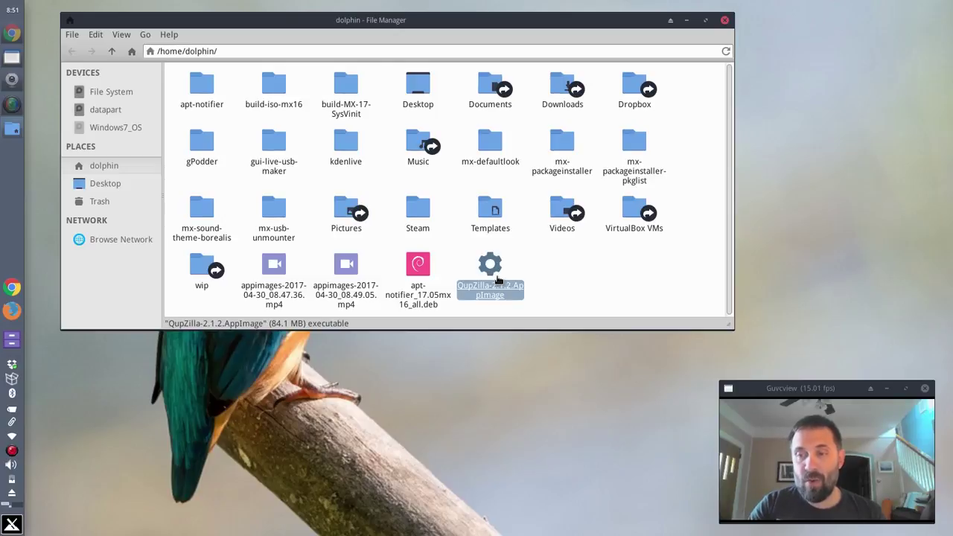
Tick 'Allow this file to run as a program' in the AppImage's Permissions properties.
right_click(497, 278)
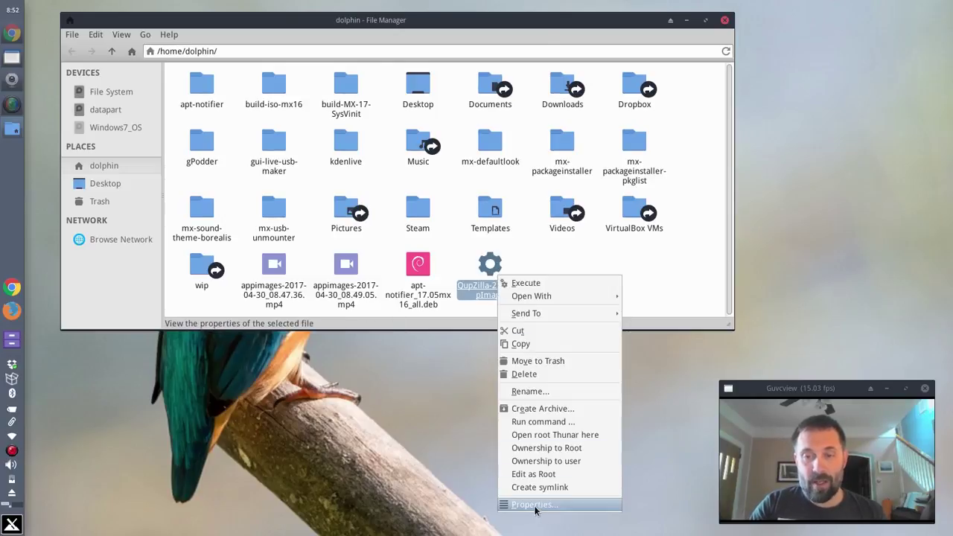
left_click(535, 506)
left_click(315, 47)
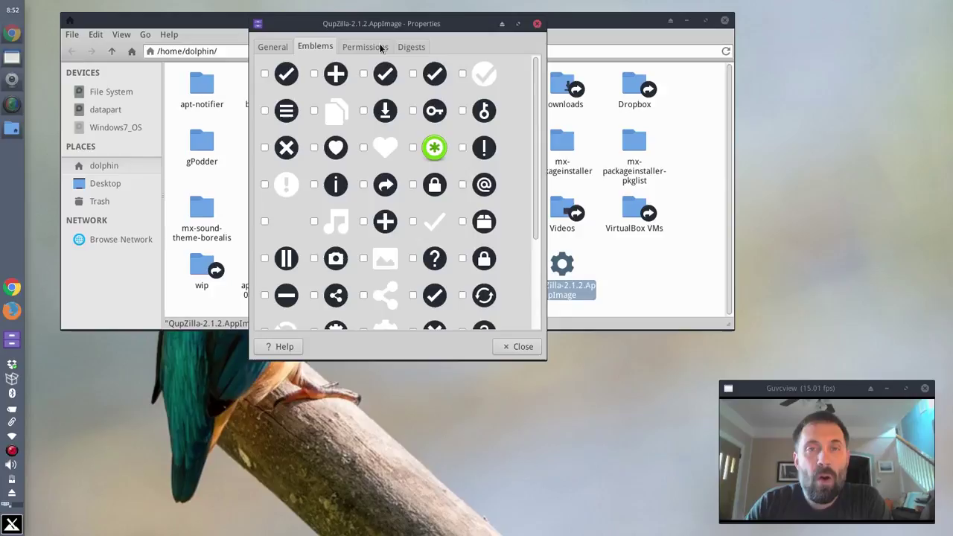
left_click(381, 48)
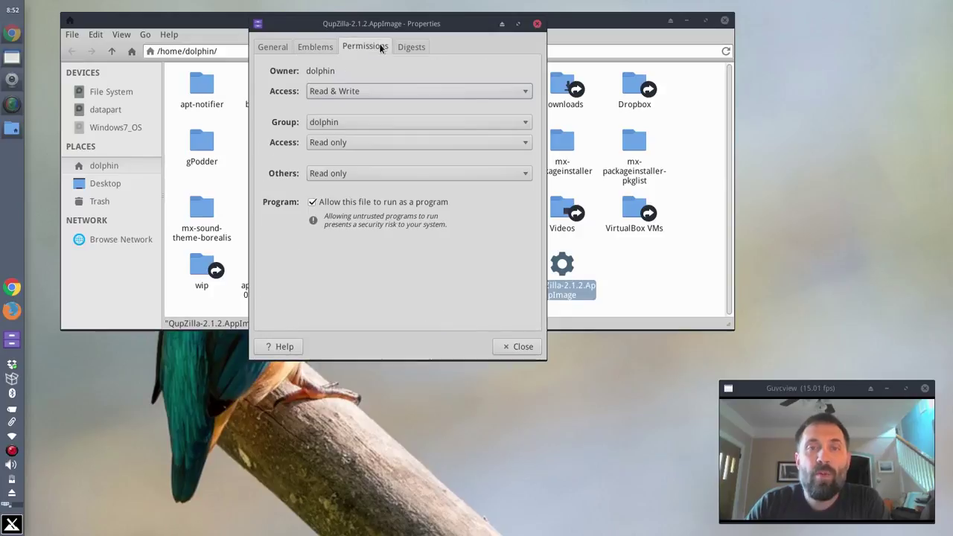
left_click(342, 205)
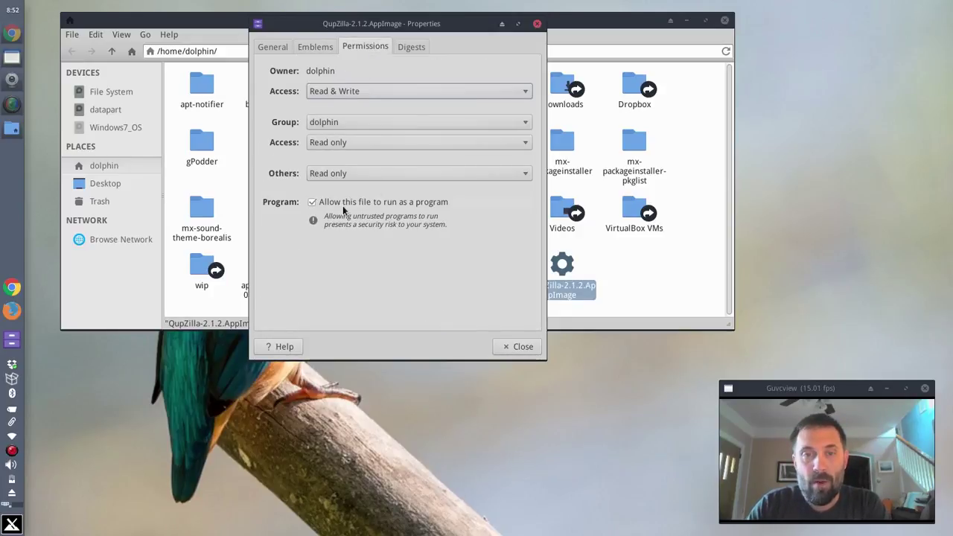
left_click(388, 208)
left_click(395, 207)
left_click(395, 207)
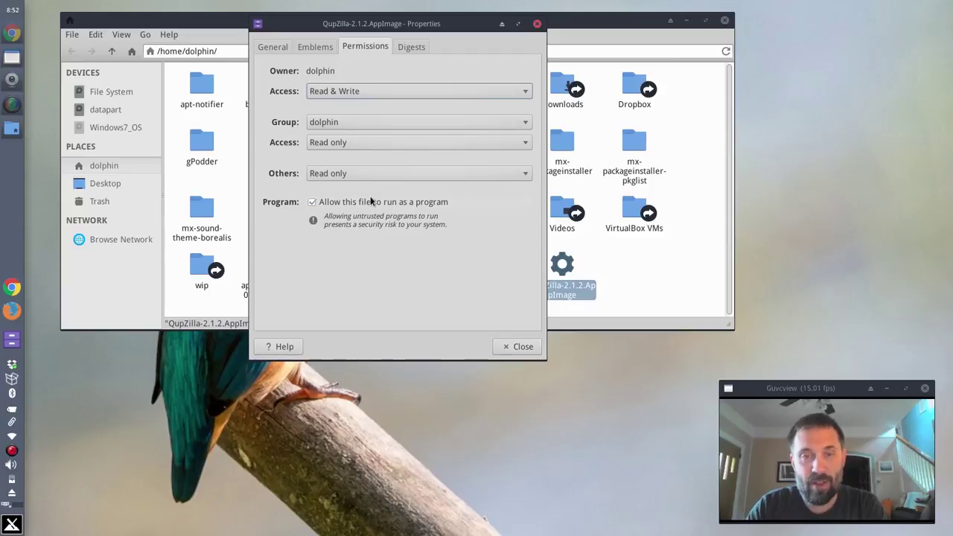
left_click(522, 347)
left_click(618, 289)
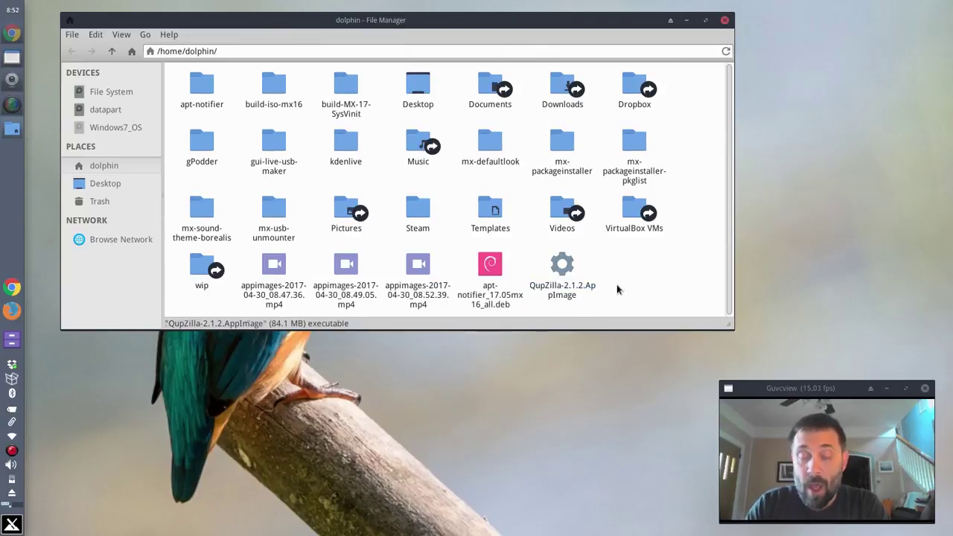
left_click(562, 269)
Run the QupZilla AppImage, confirm About QupZilla shows version 2.1.2, then close it.
double_click(562, 270)
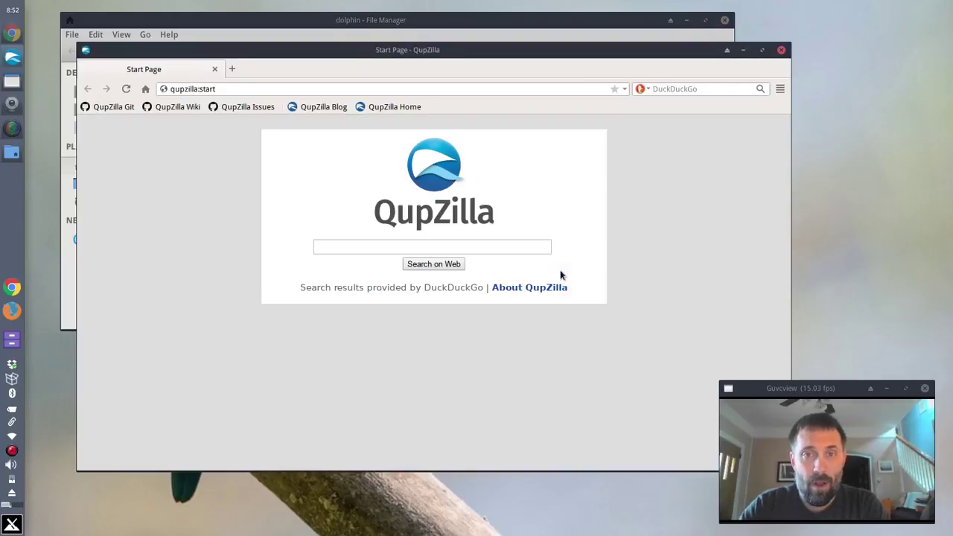
left_click(780, 90)
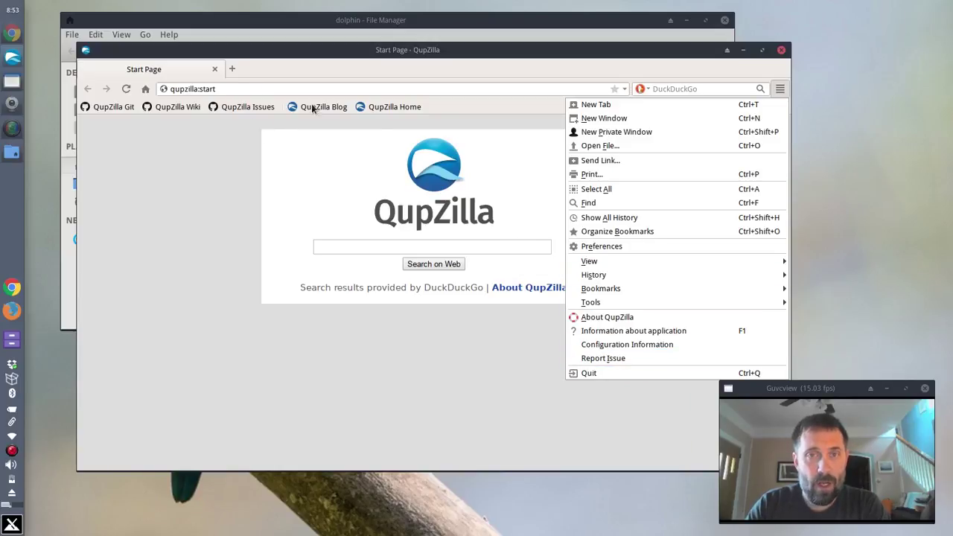
left_click(603, 318)
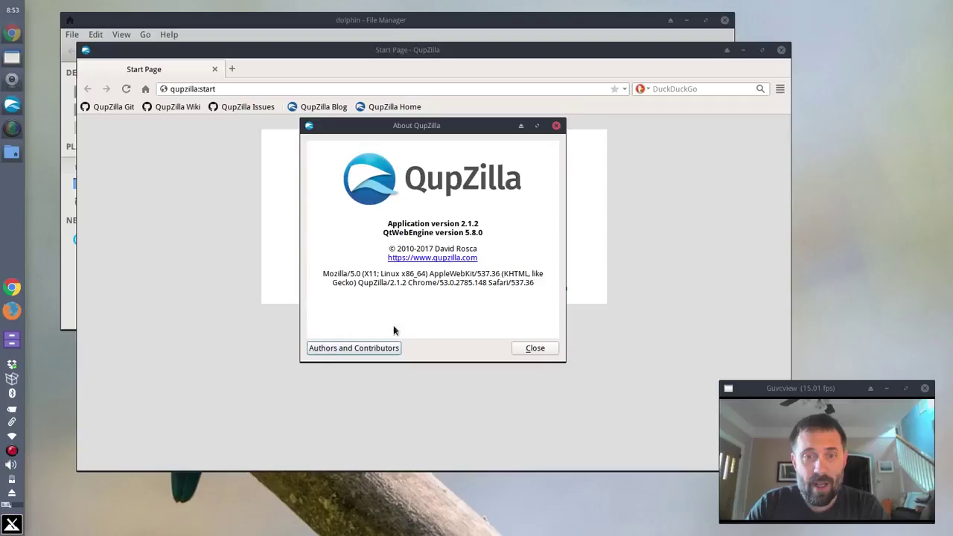
left_click(546, 354)
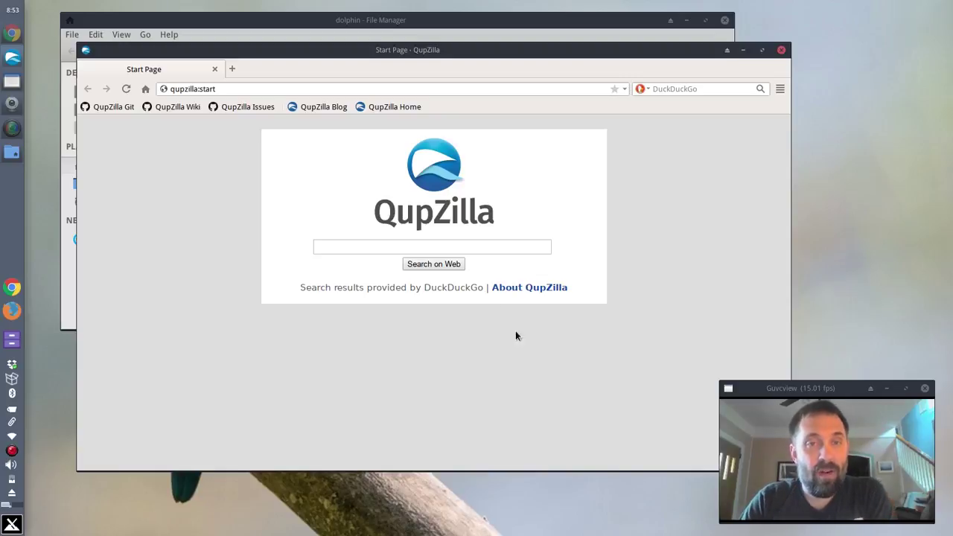
left_click(781, 50)
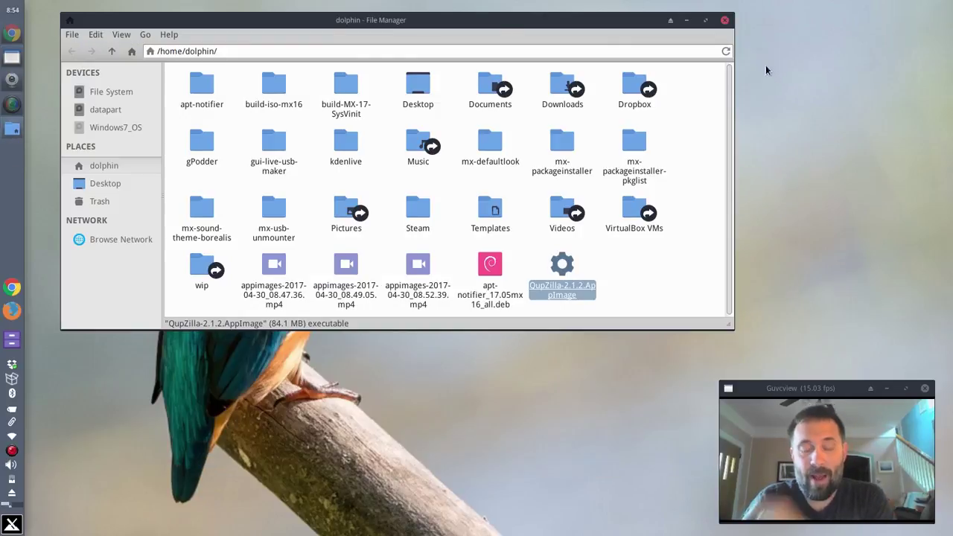
left_click(12, 525)
left_click(246, 431)
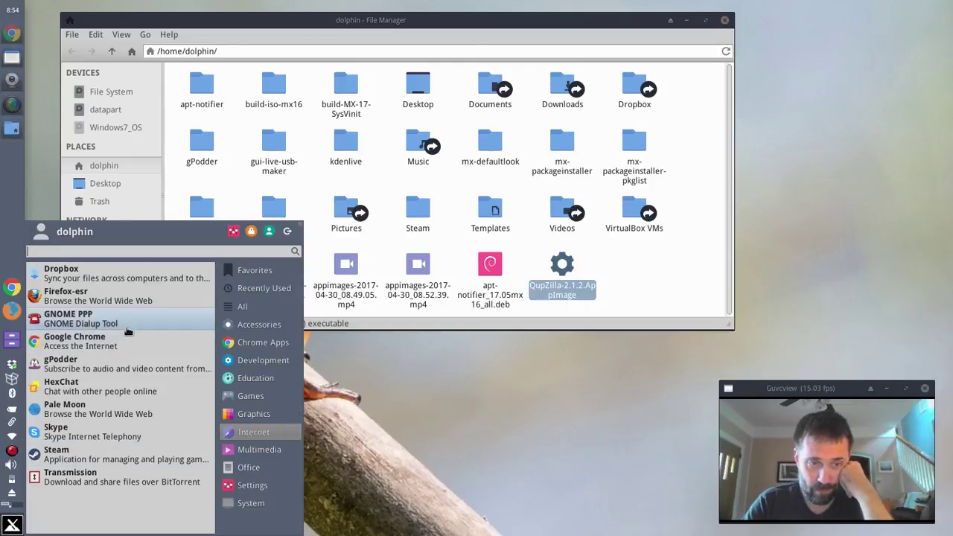
left_click(692, 277)
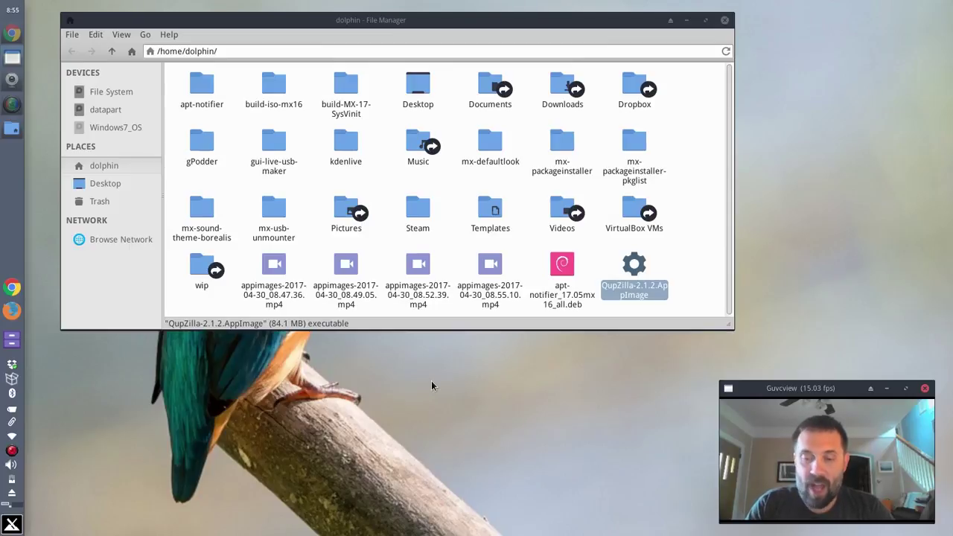
Browse to /opt and open it in a root Thunar window.
left_click(112, 51)
left_click(113, 52)
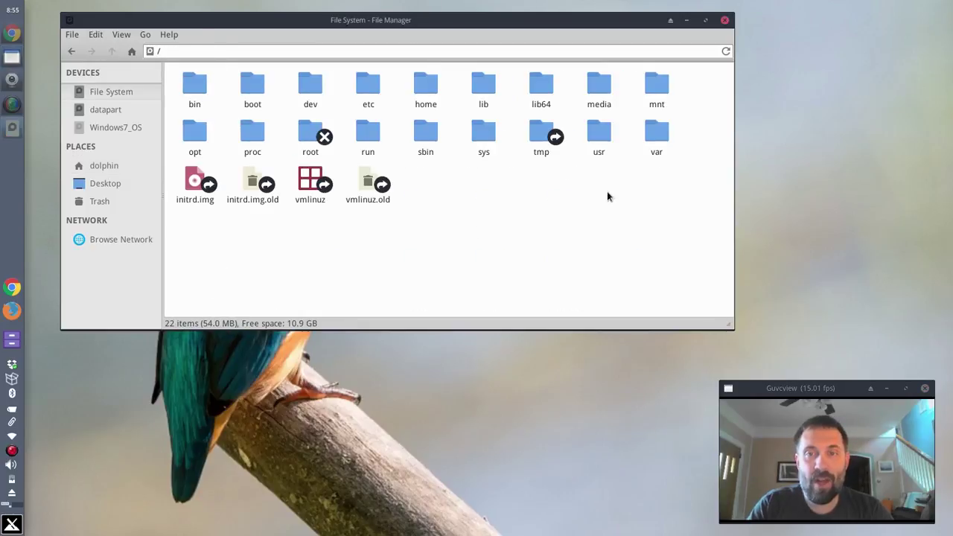
double_click(191, 134)
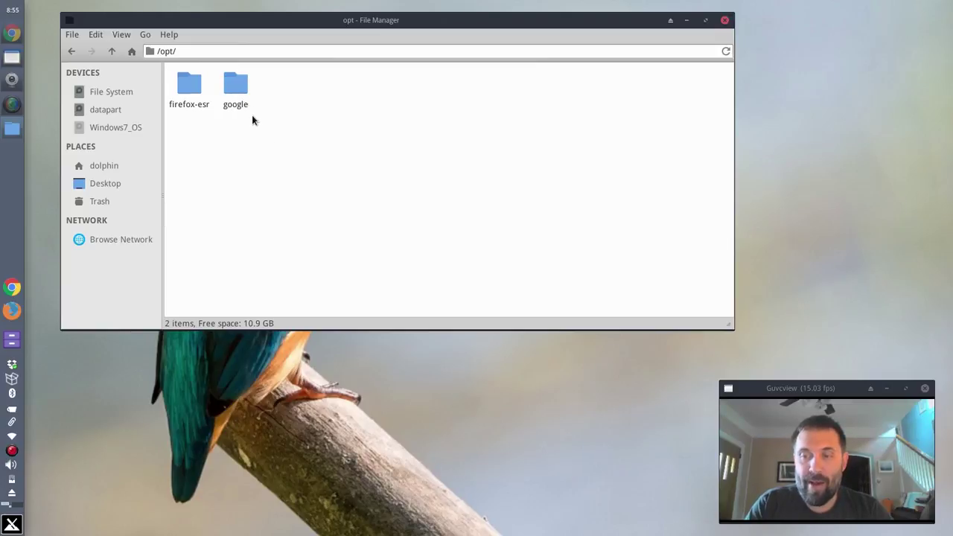
left_click(195, 97)
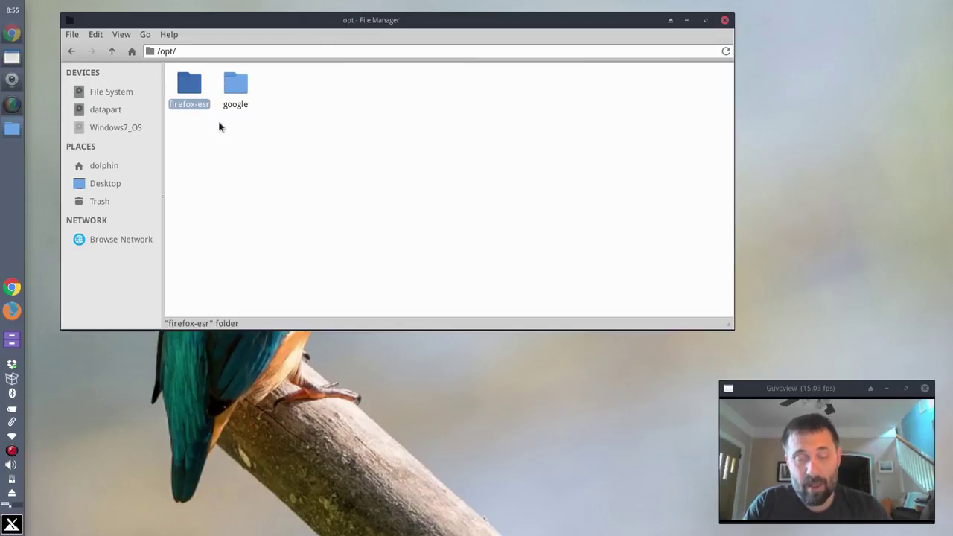
right_click(286, 135)
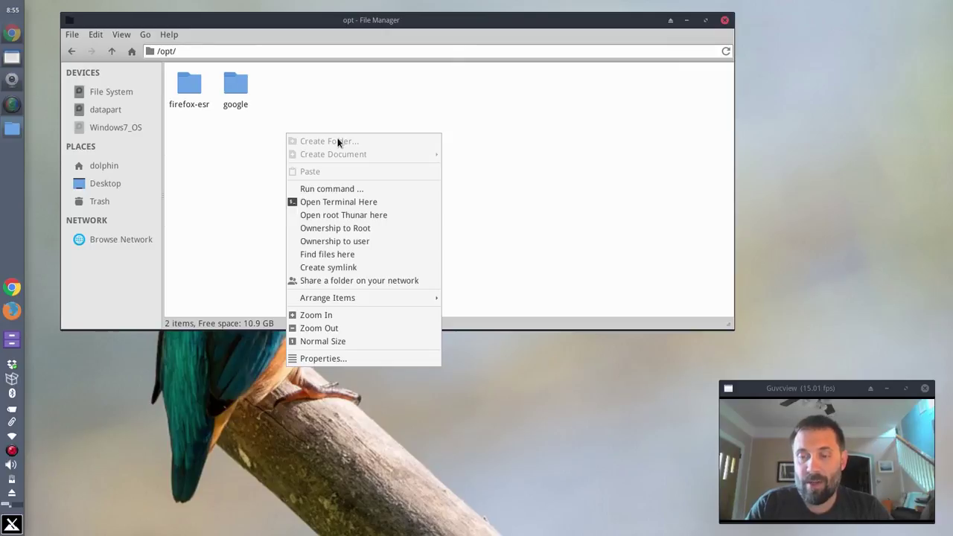
left_click(337, 214)
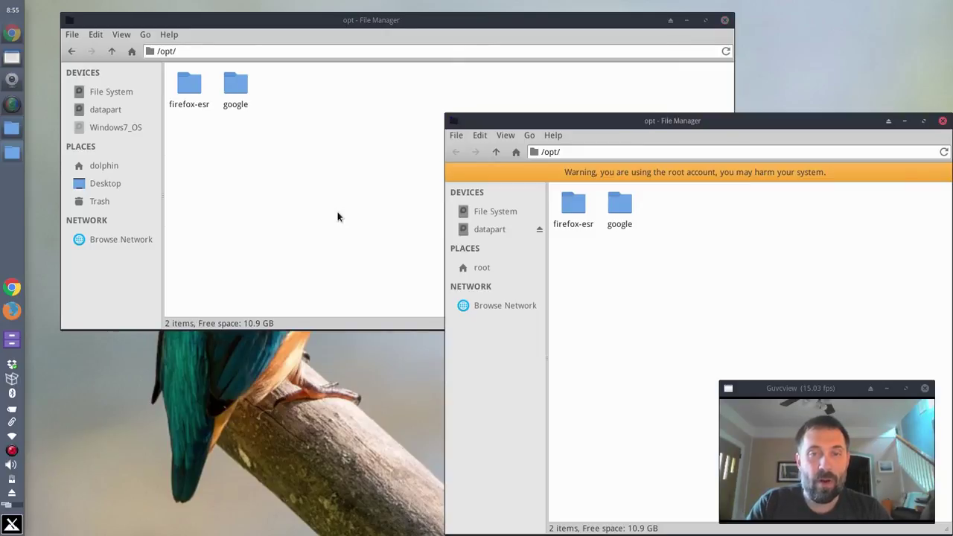
Create a new folder named appimages in /opt.
right_click(680, 253)
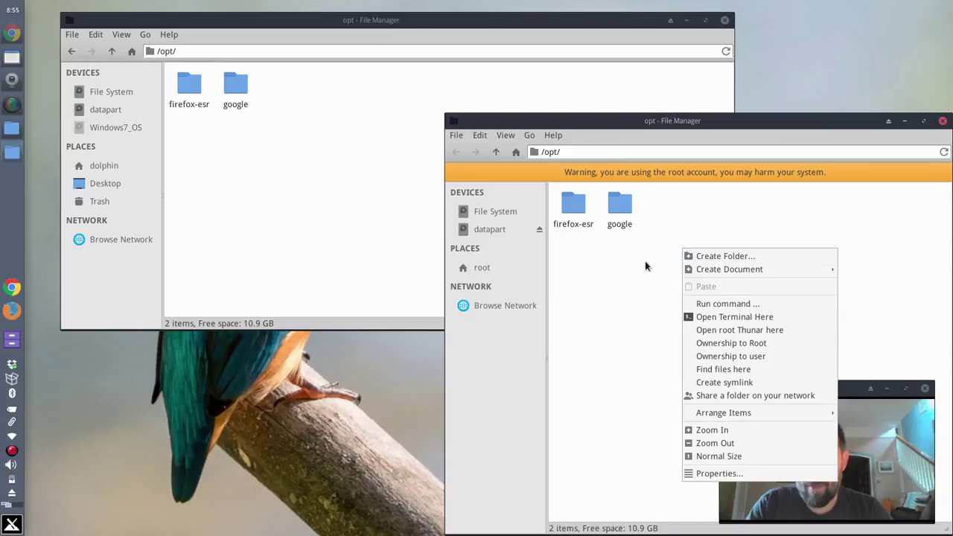
key("Escape")
key("g")
left_click_drag(624, 127, 385, 32)
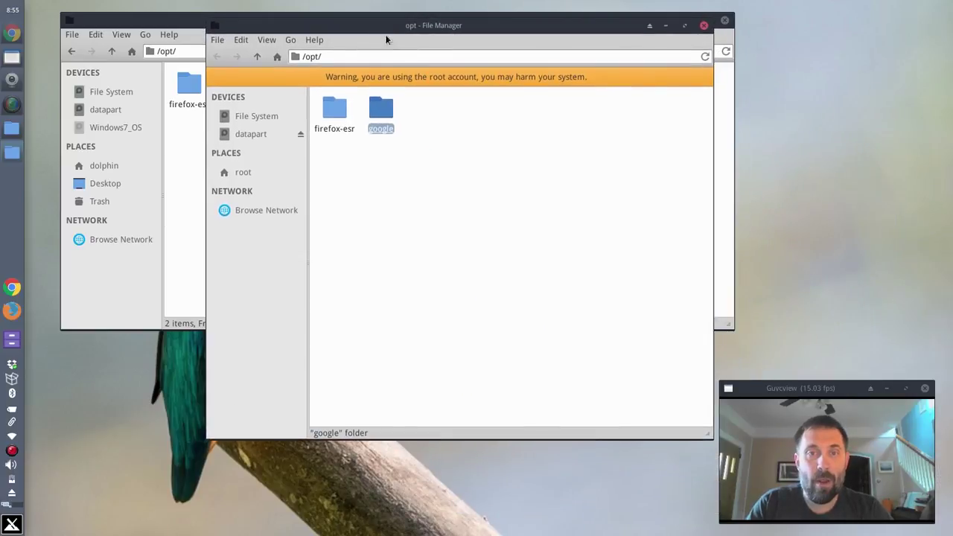
right_click(464, 119)
left_click(485, 127)
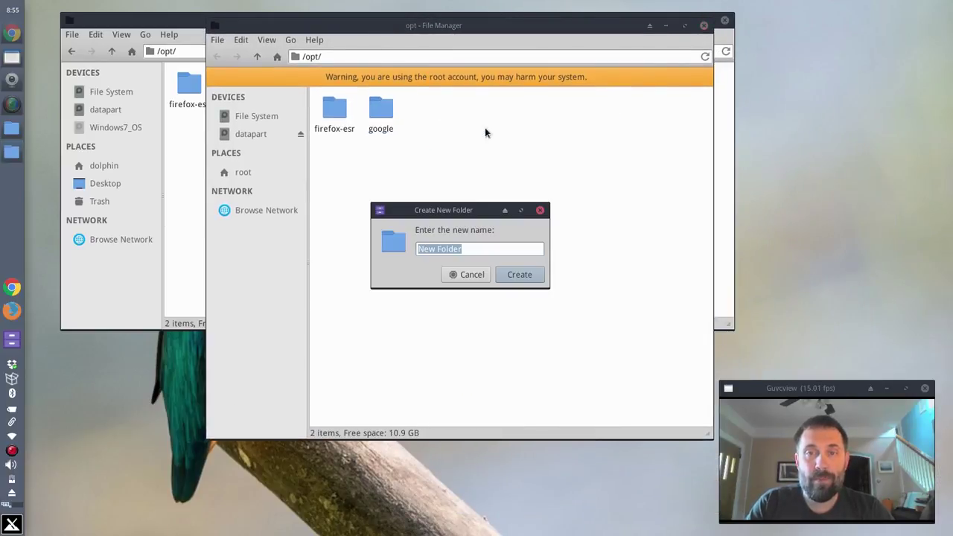
type("appimages")
key("Return")
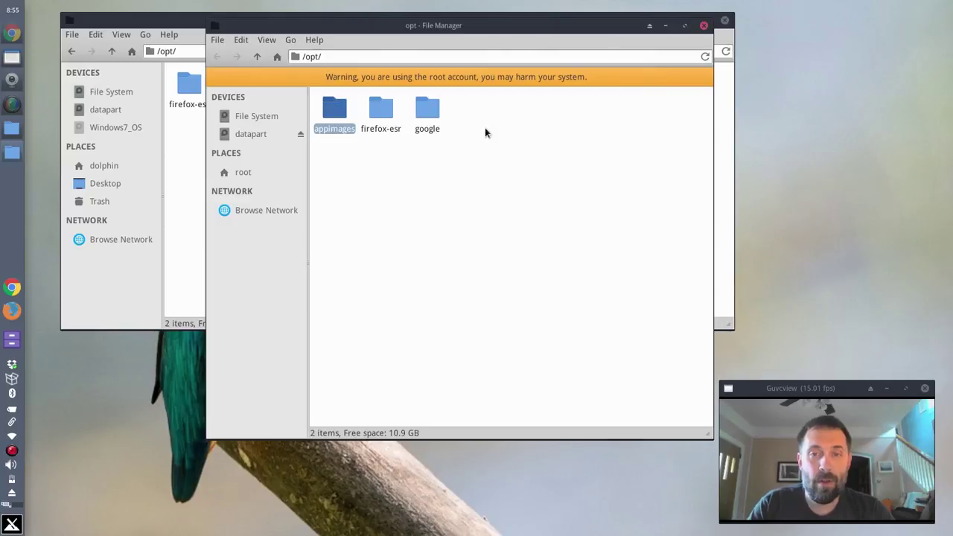
Open /opt/appimages and test-run QupZilla-2.1.2.AppImage from the home folder.
double_click(332, 118)
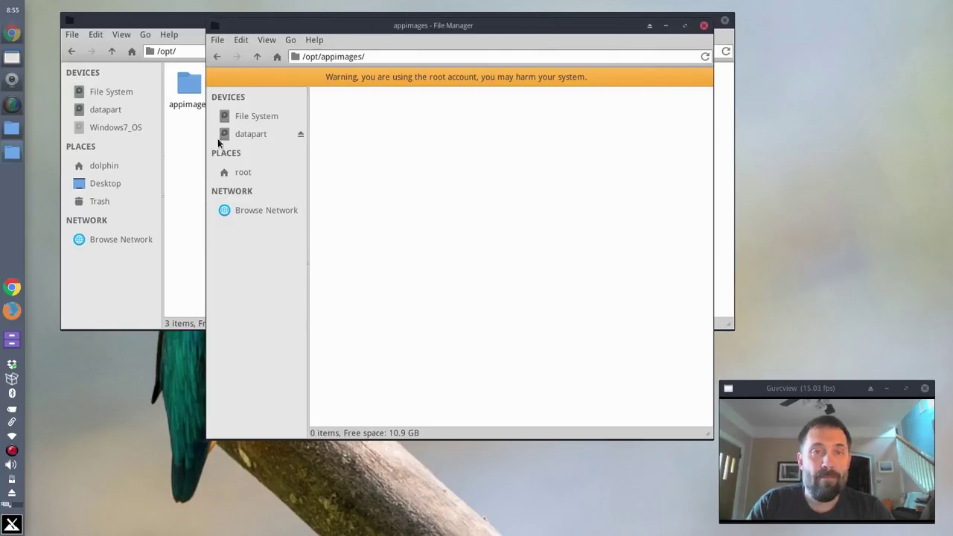
left_click(189, 145)
left_click(117, 165)
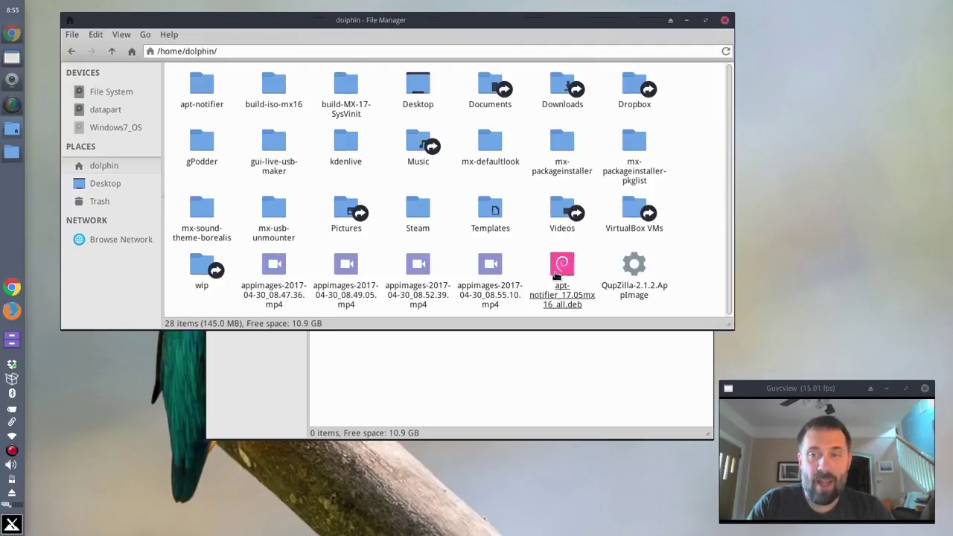
left_click(643, 277)
double_click(643, 277)
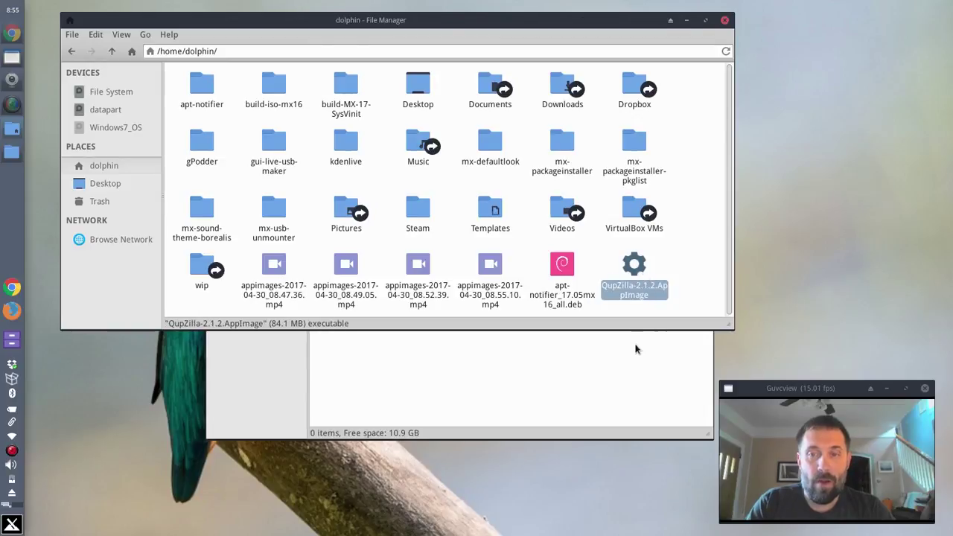
left_click(636, 347)
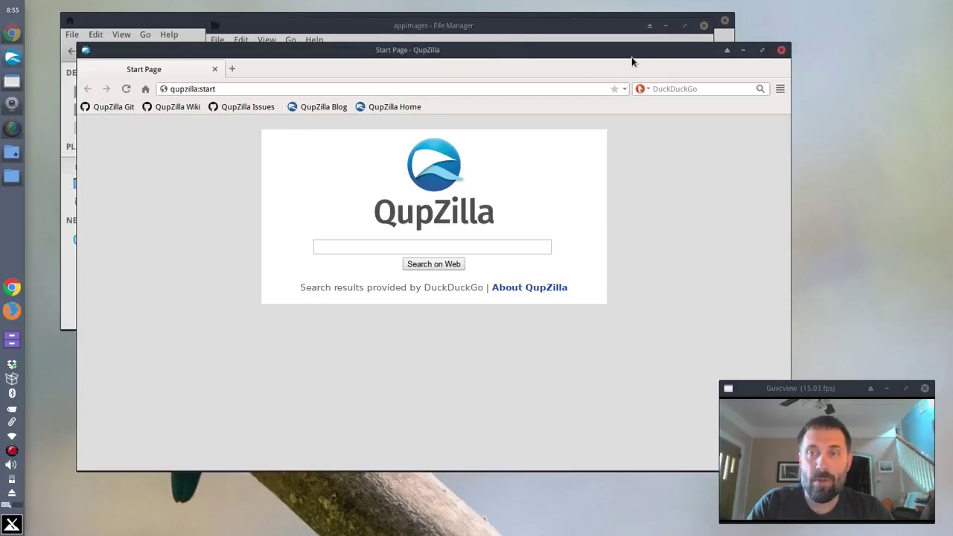
left_click(781, 51)
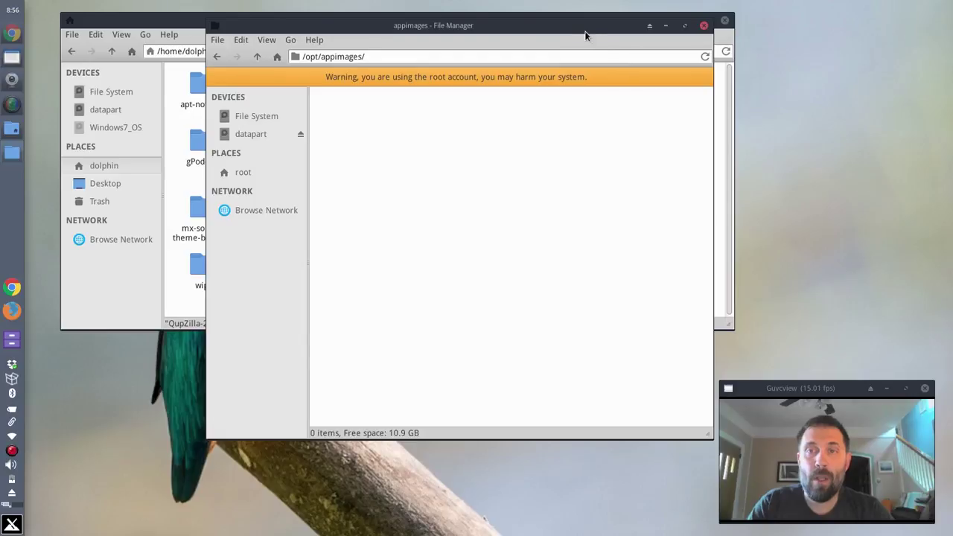
Tile both windows, drag QupZilla-2.1.2.AppImage into /opt/appimages, and close the Home window.
left_click_drag(584, 32, 952, 22)
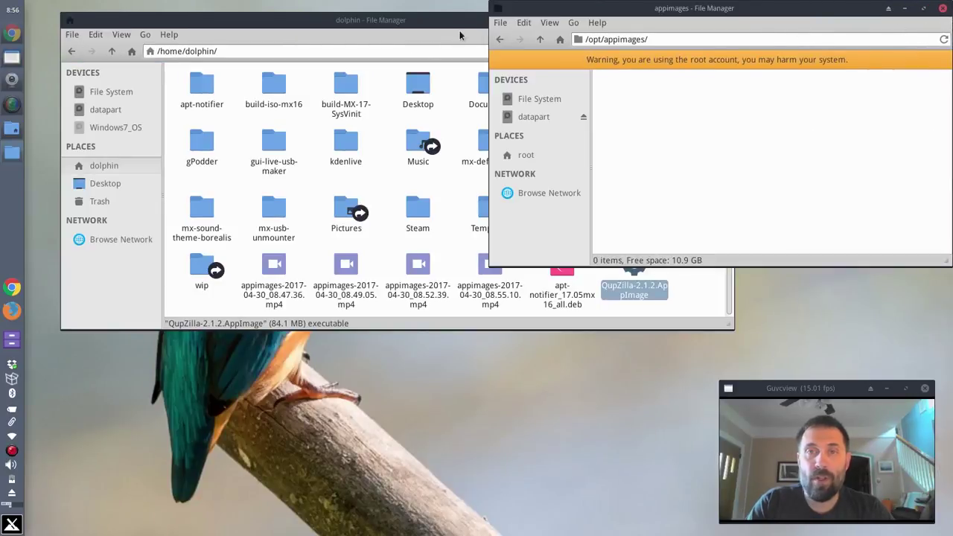
left_click_drag(432, 21, 2, 4)
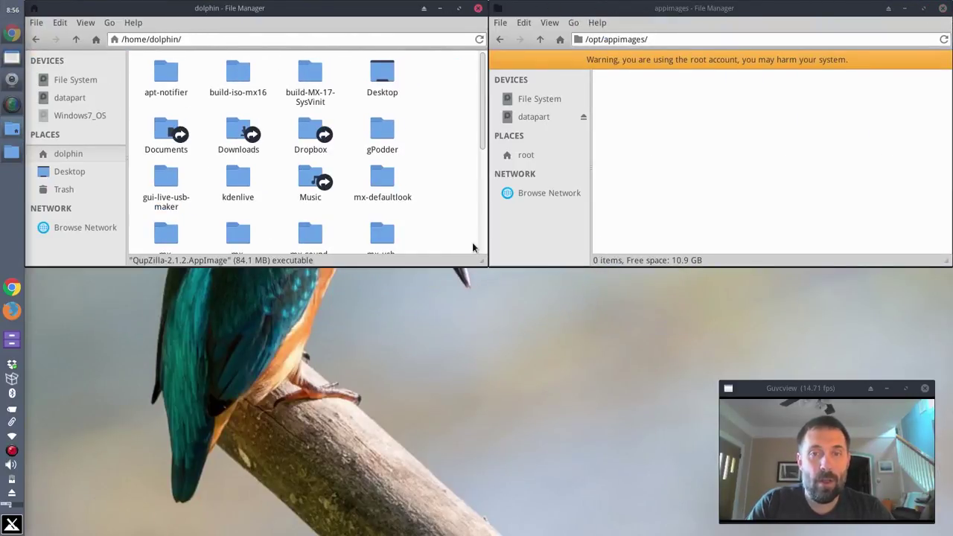
scroll(438, 199, "down", 5)
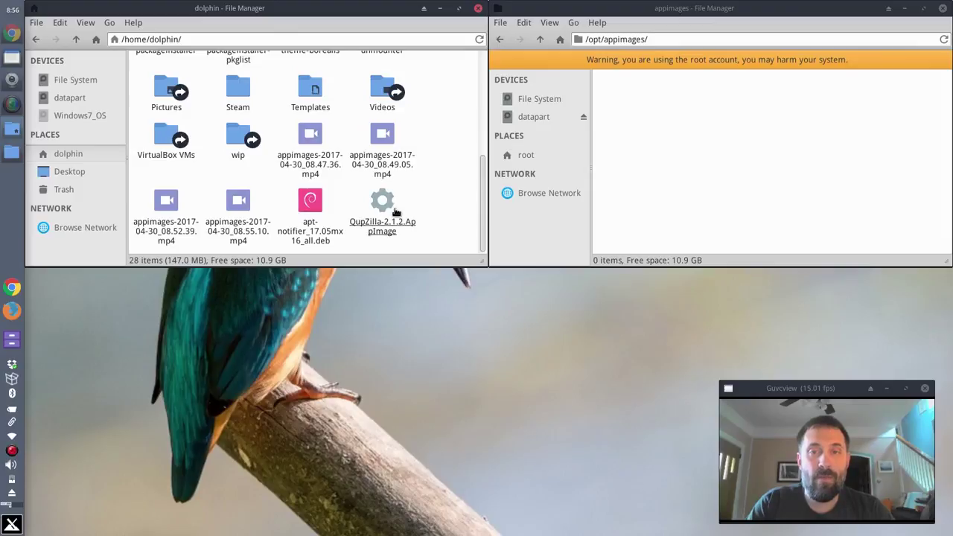
left_click_drag(382, 199, 717, 159)
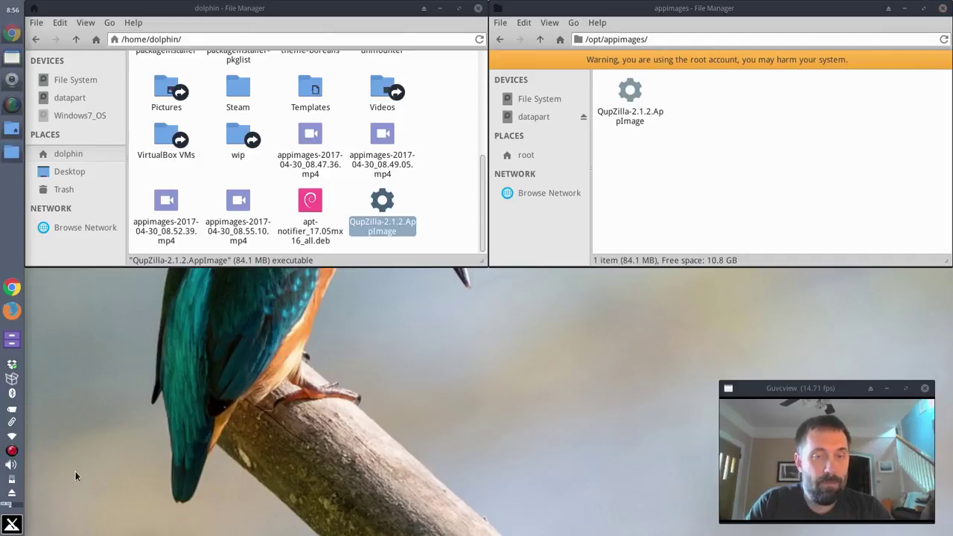
left_click(477, 11)
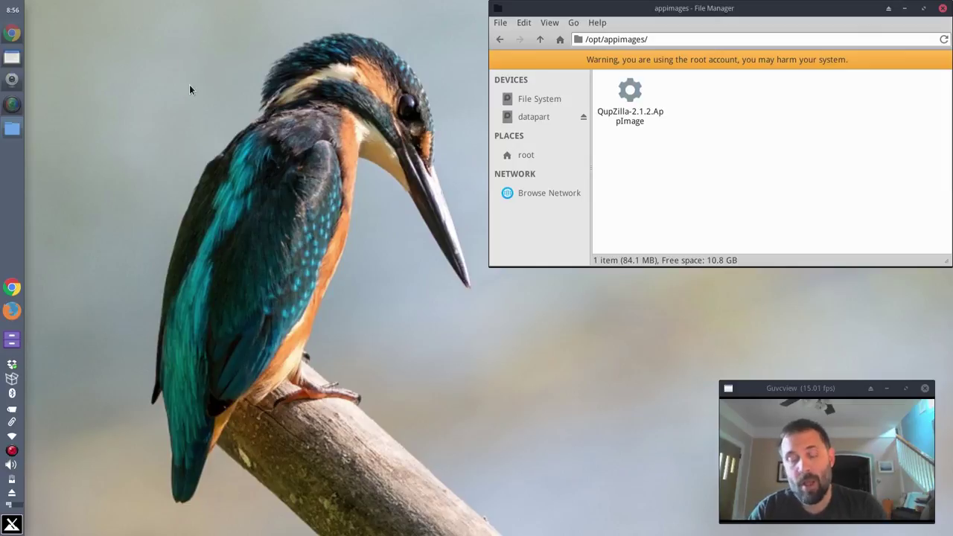
Start a new desktop launcher named Qupzilla with the comment 'appimage version'.
right_click(178, 124)
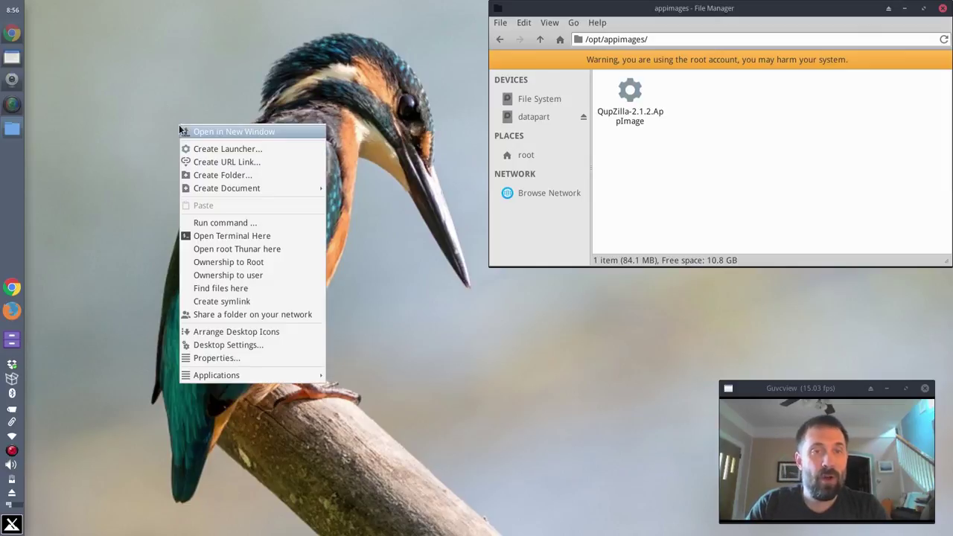
left_click(213, 151)
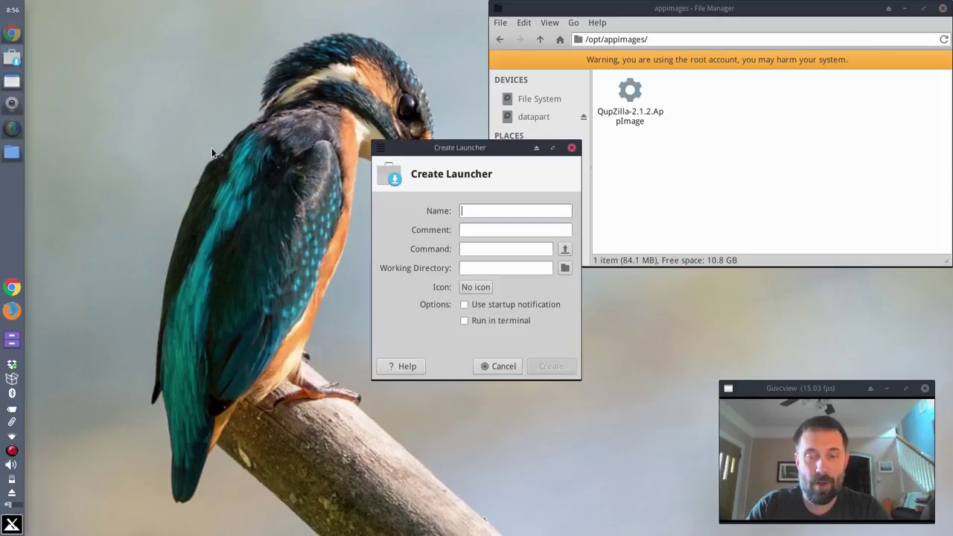
type("Qupzilla")
key("Tab")
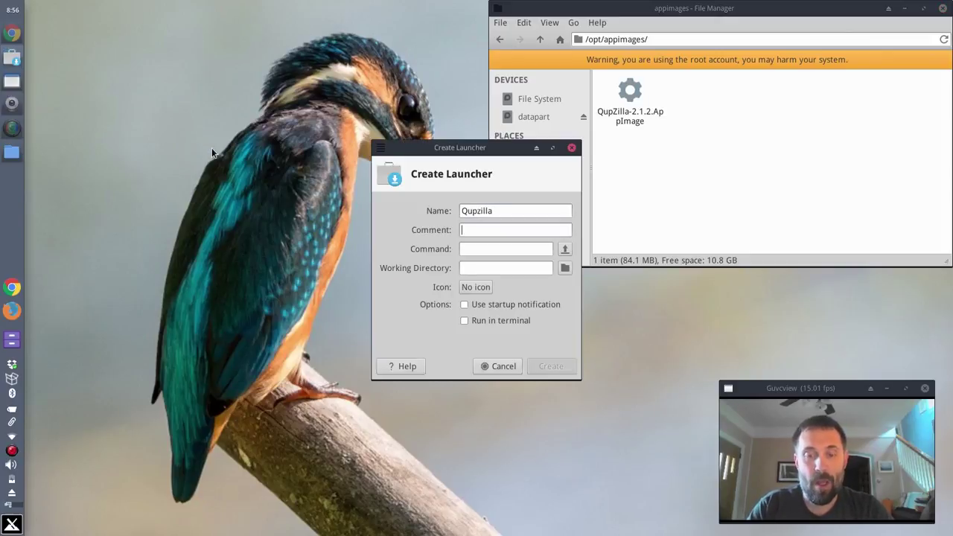
type("appimage vers")
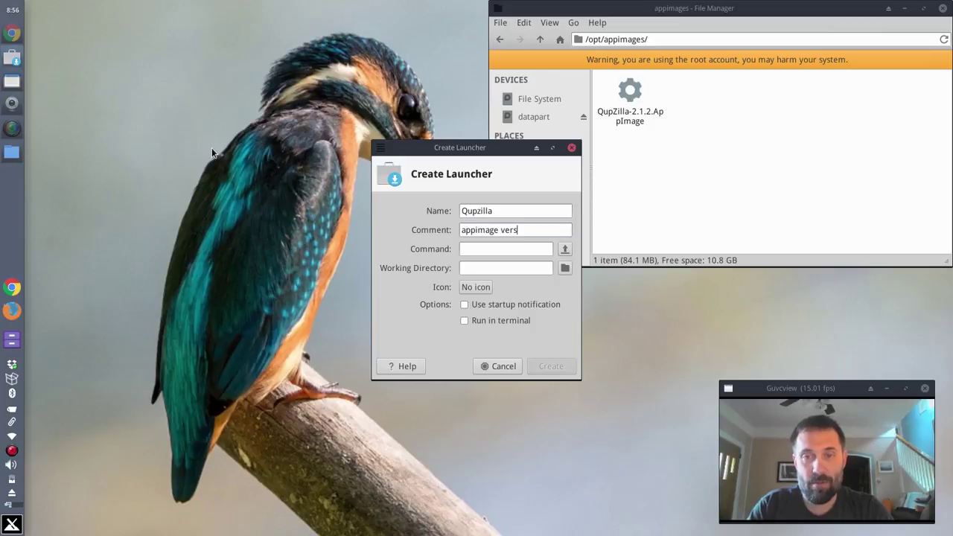
type("ion")
key("Tab")
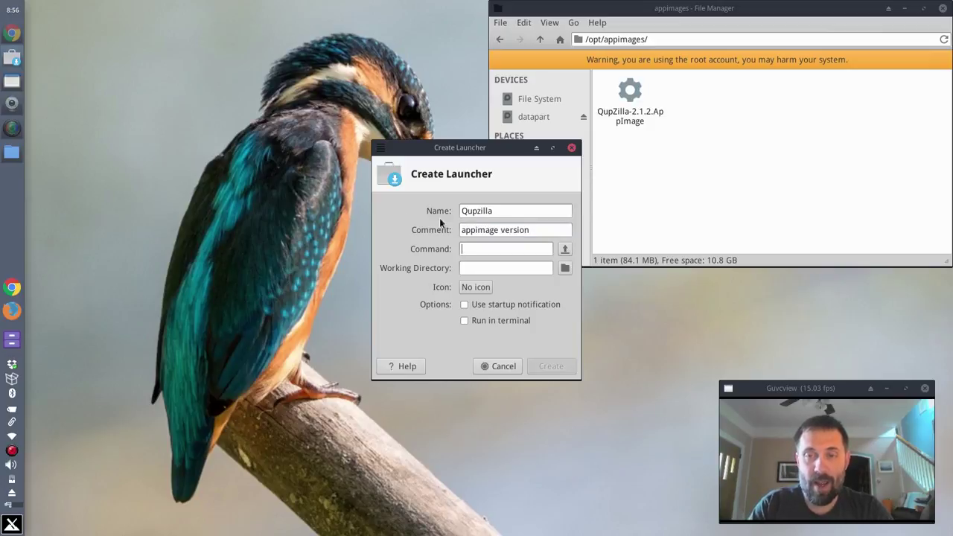
Set the launcher command to the QupZilla AppImage in /opt/appimages.
left_click(565, 250)
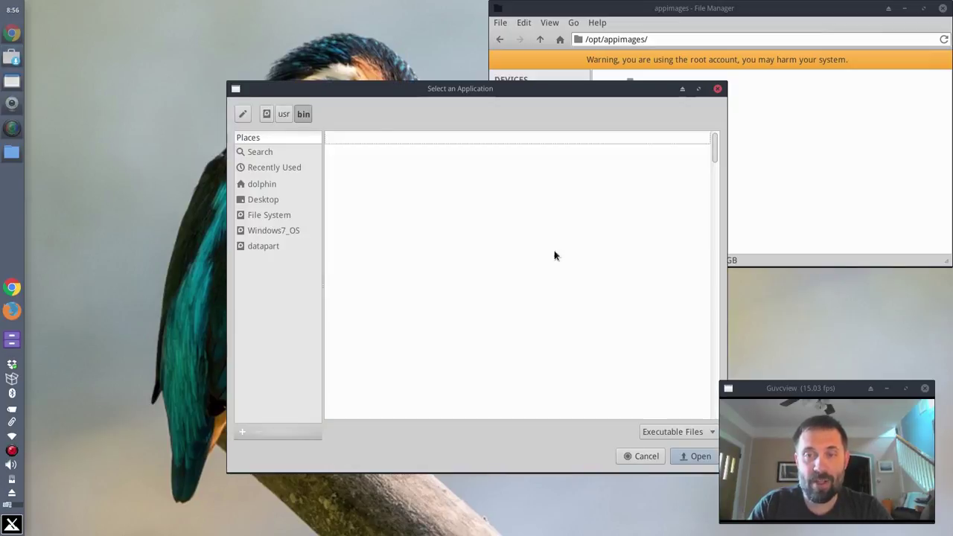
left_click(263, 217)
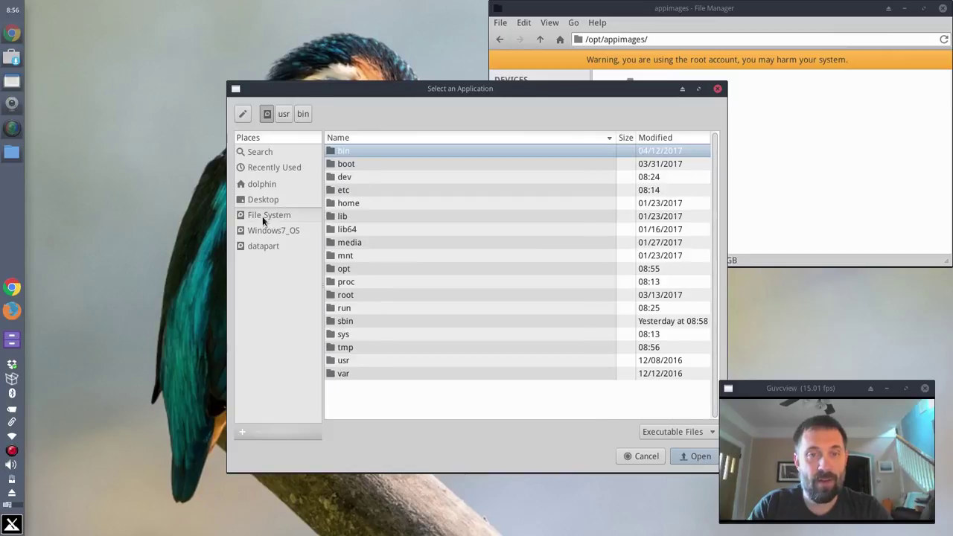
double_click(343, 270)
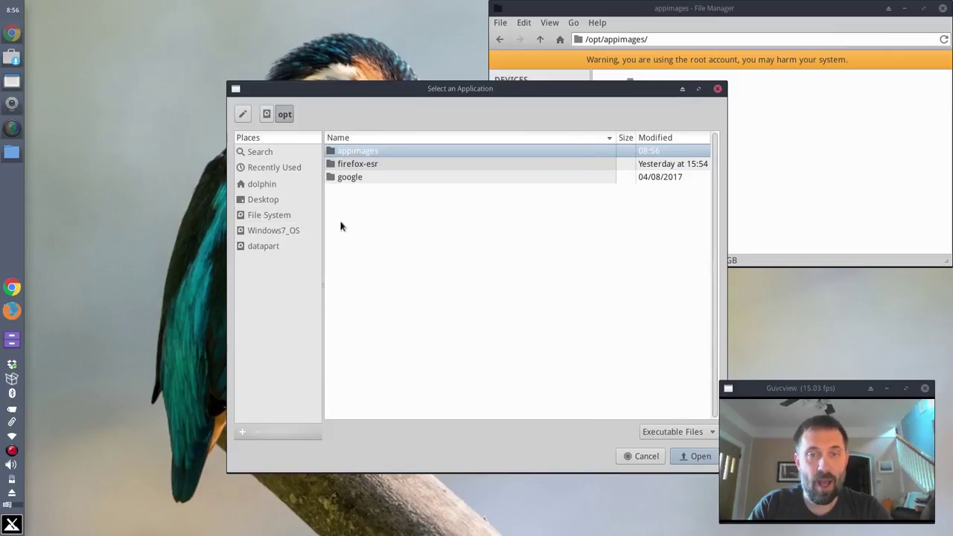
double_click(347, 151)
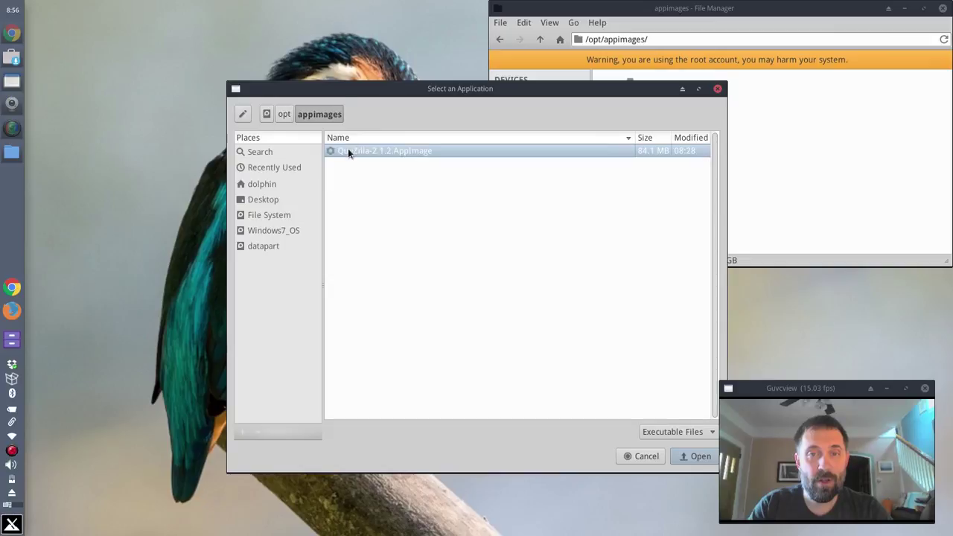
double_click(348, 151)
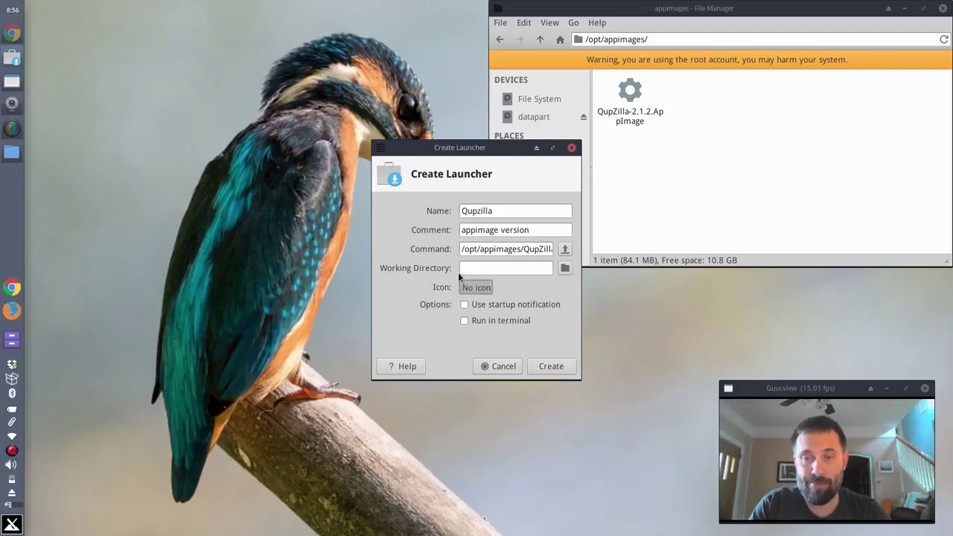
Give the launcher the qupzilla icon and create it.
left_click(459, 274)
left_click(371, 150)
type("qup")
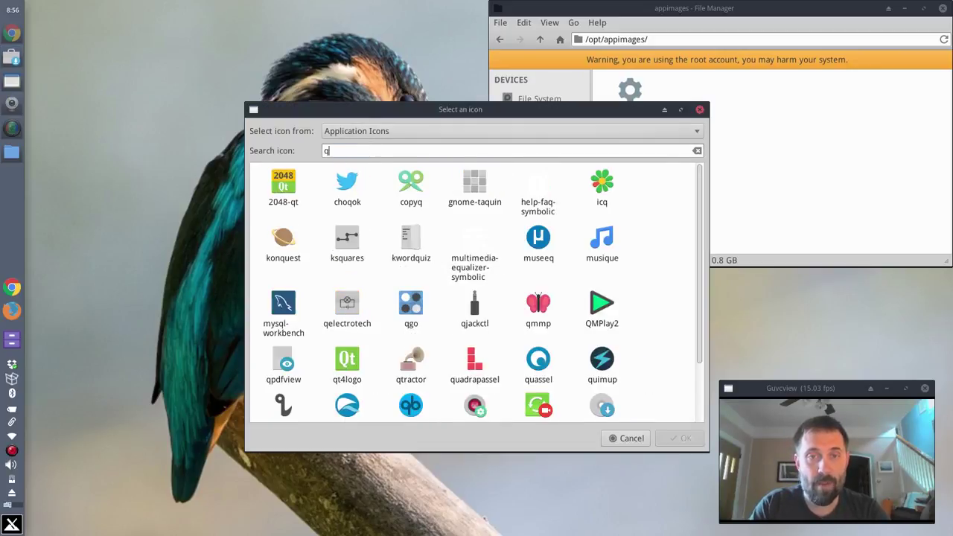
left_click(265, 189)
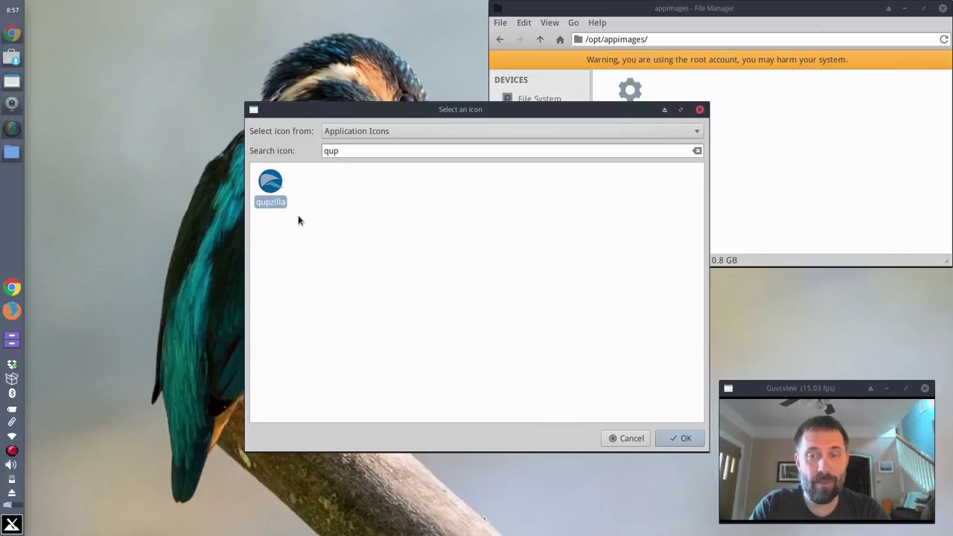
left_click(684, 440)
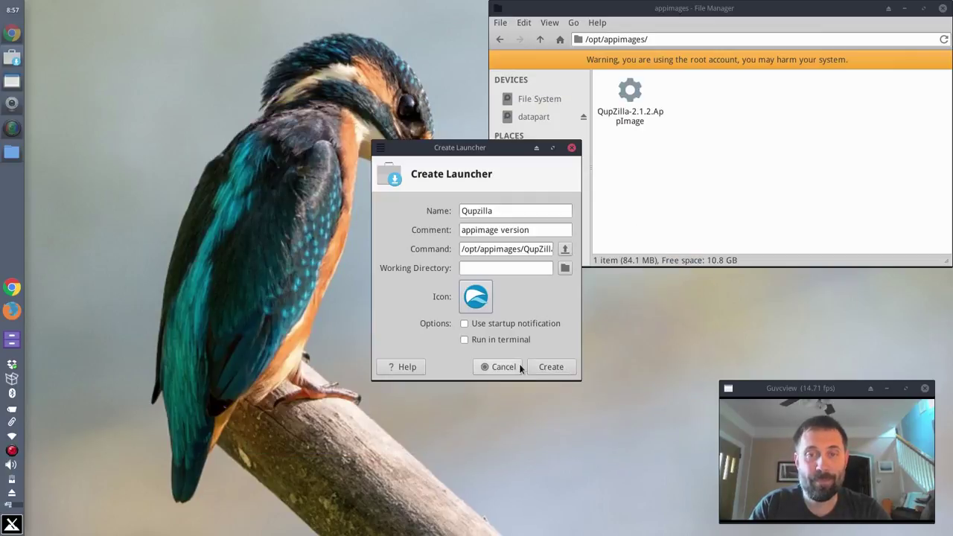
left_click(553, 367)
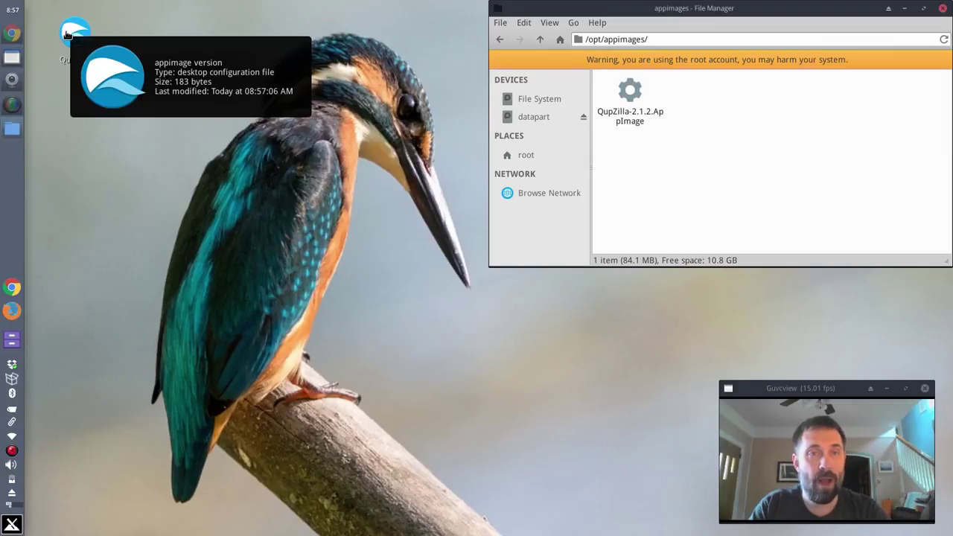
Navigate the root window to /usr/share/applications via the location bar.
left_click(203, 104)
left_click(650, 179)
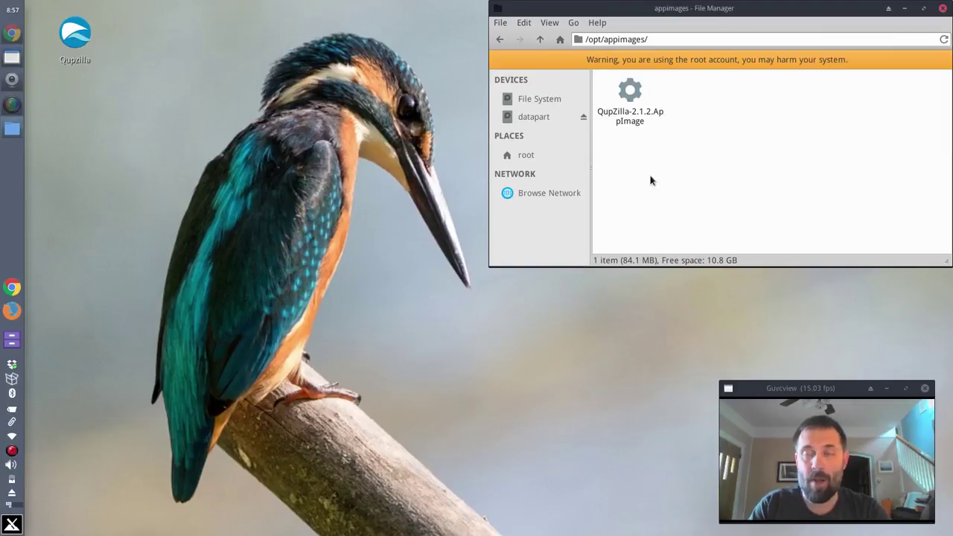
left_click(561, 39)
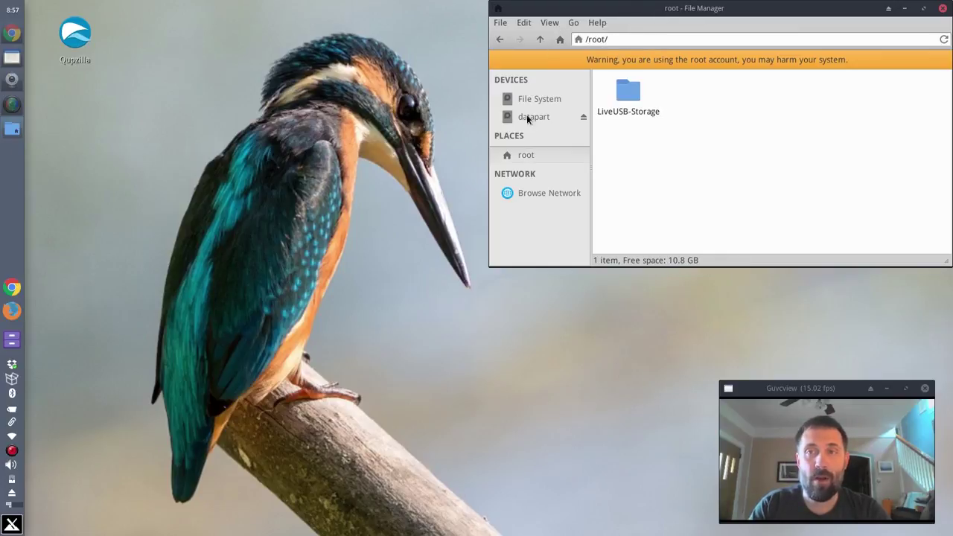
left_click(542, 40)
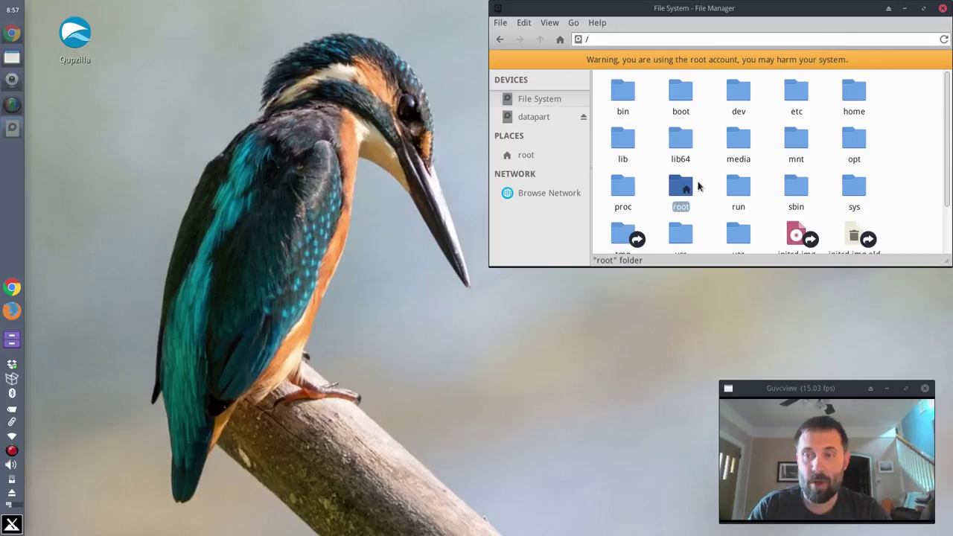
type("/us")
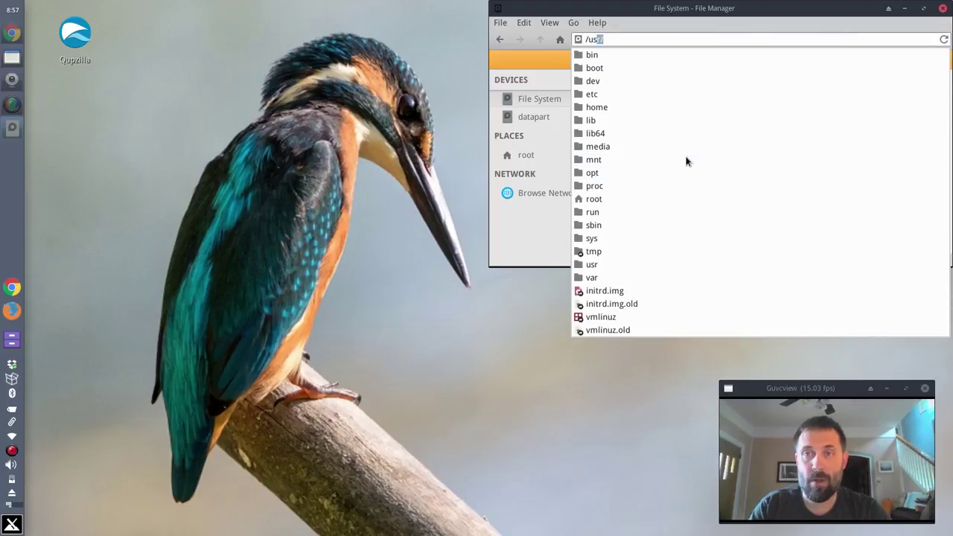
type("r/share/")
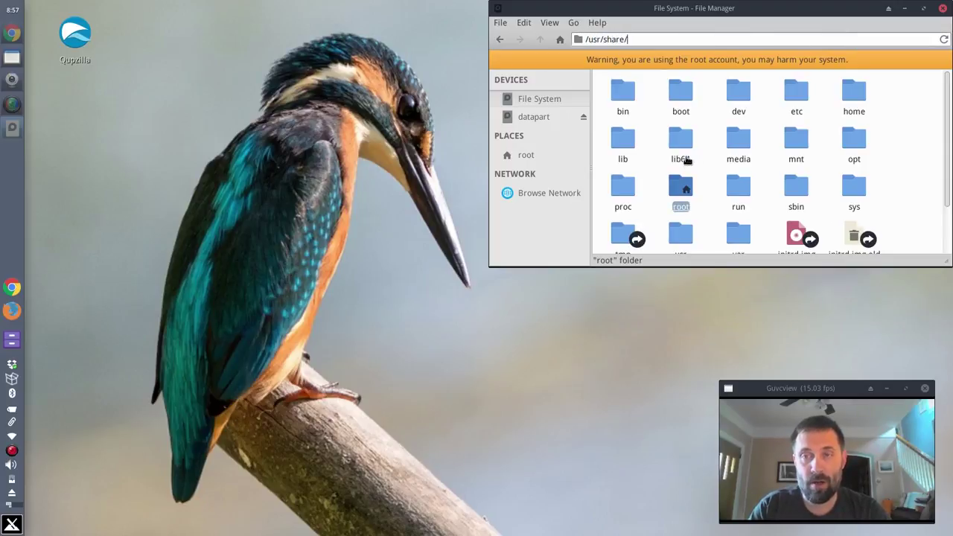
type("application")
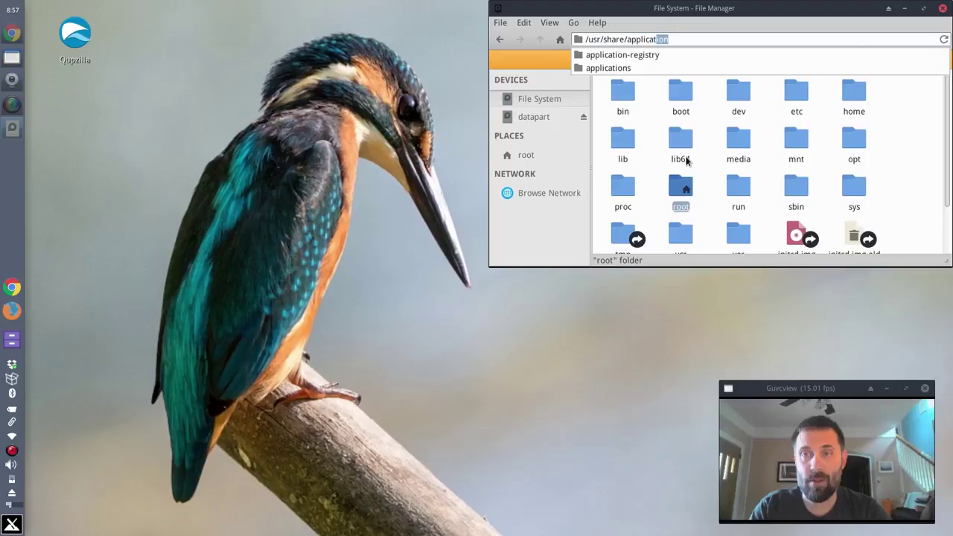
left_click(623, 68)
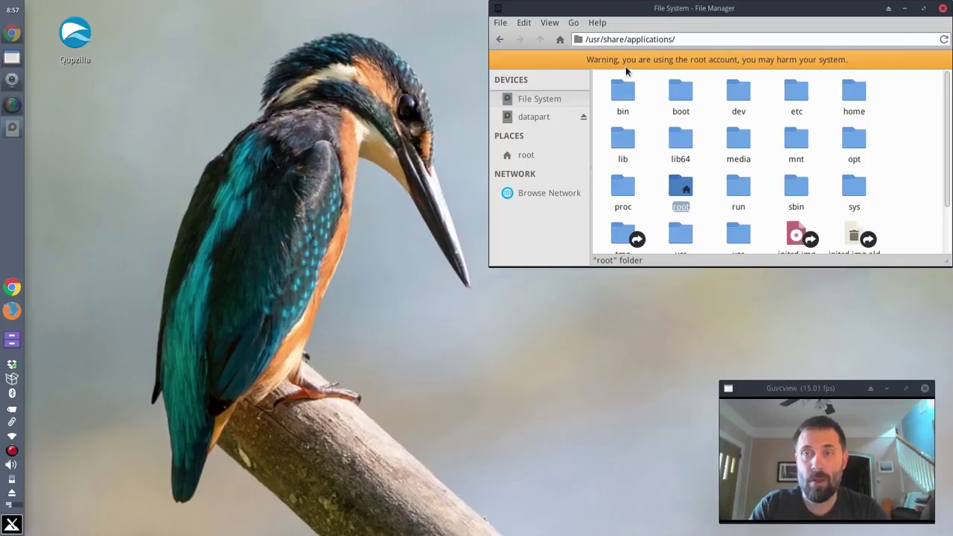
key("Return")
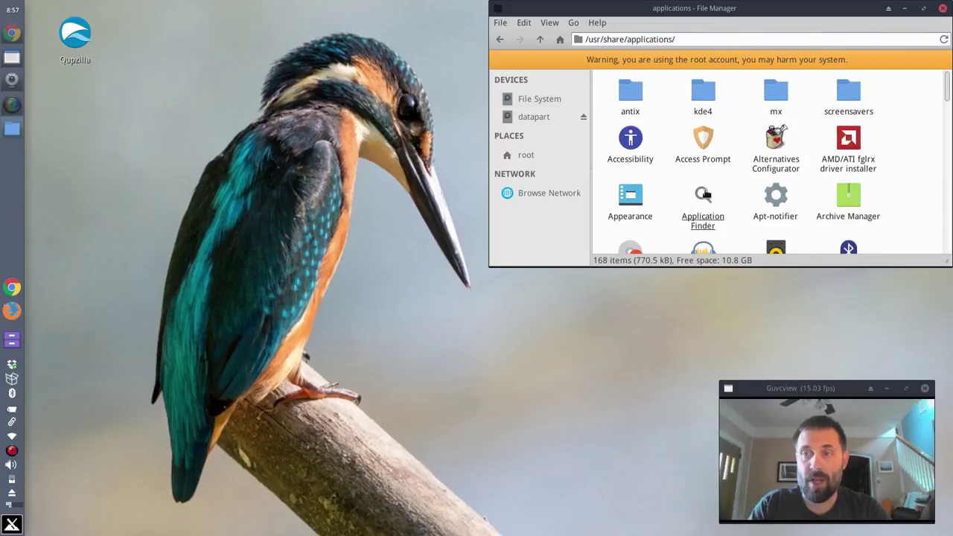
scroll(841, 167, "down", 3)
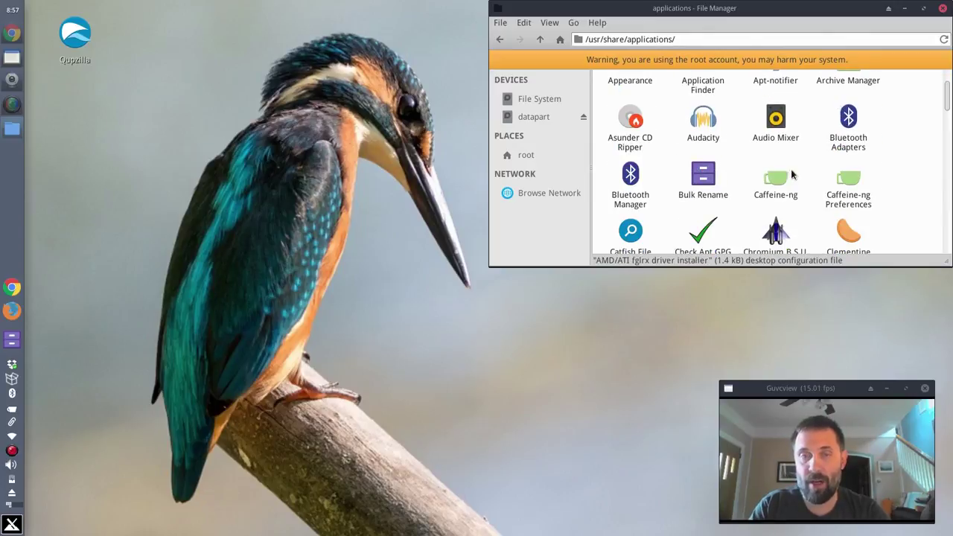
Open the Qupzilla launcher's Edit Launcher dialog and cancel it unchanged.
right_click(77, 39)
left_click(90, 52)
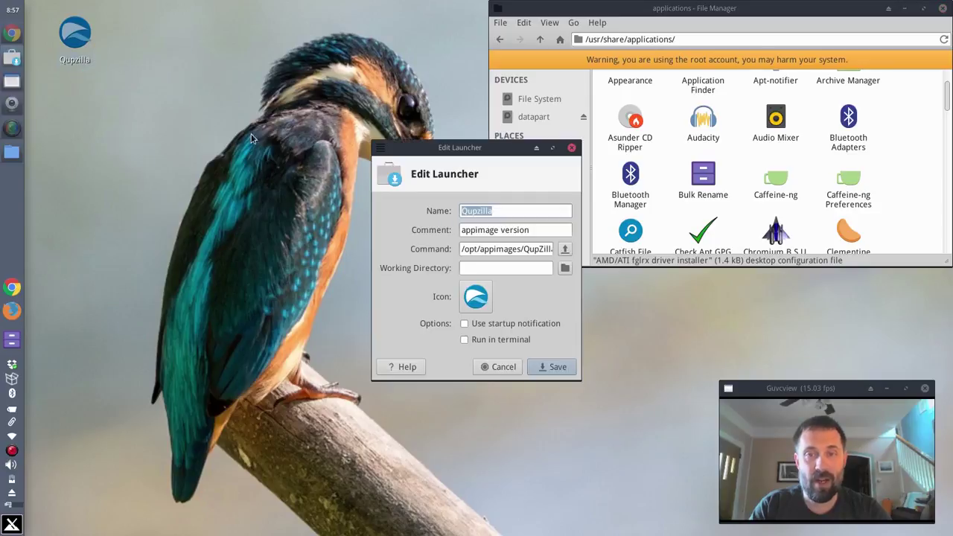
left_click(504, 367)
right_click(78, 35)
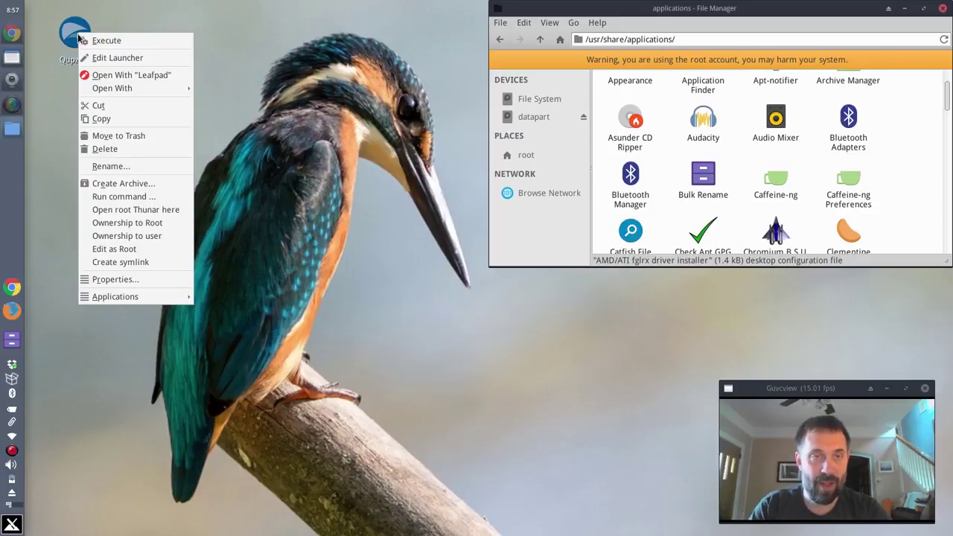
left_click(116, 75)
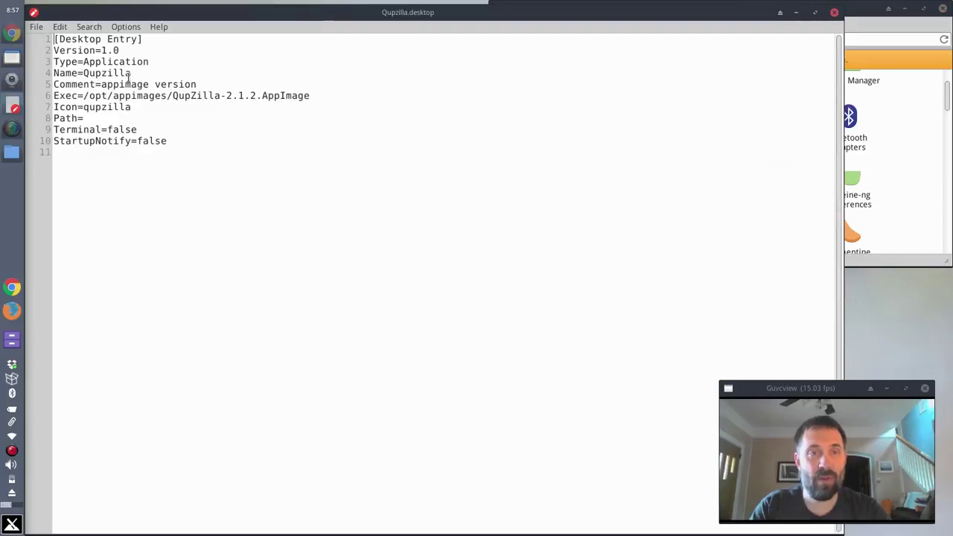
left_click(835, 15)
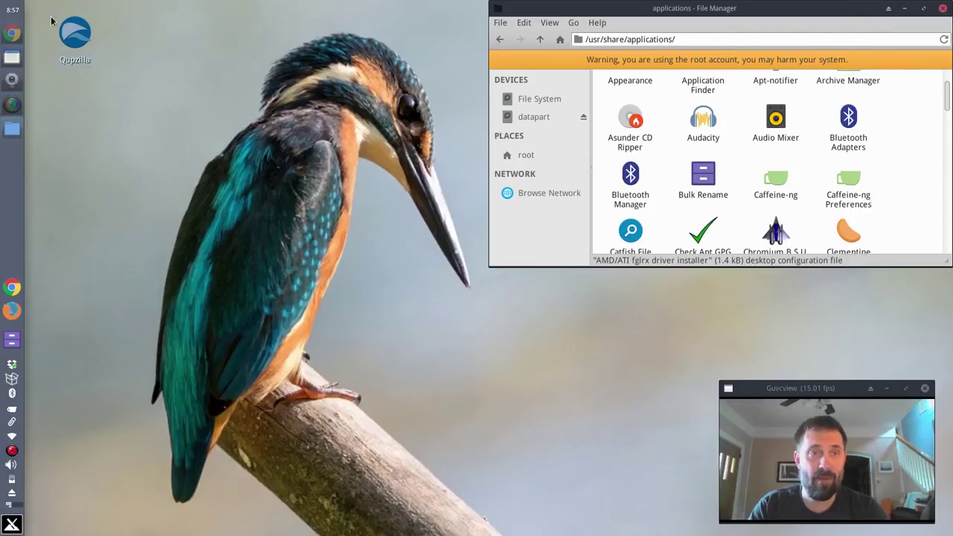
Rename the desktop launcher to Qupzilla_appimage.desktop by inserting _appimage before .desktop.
key("F2")
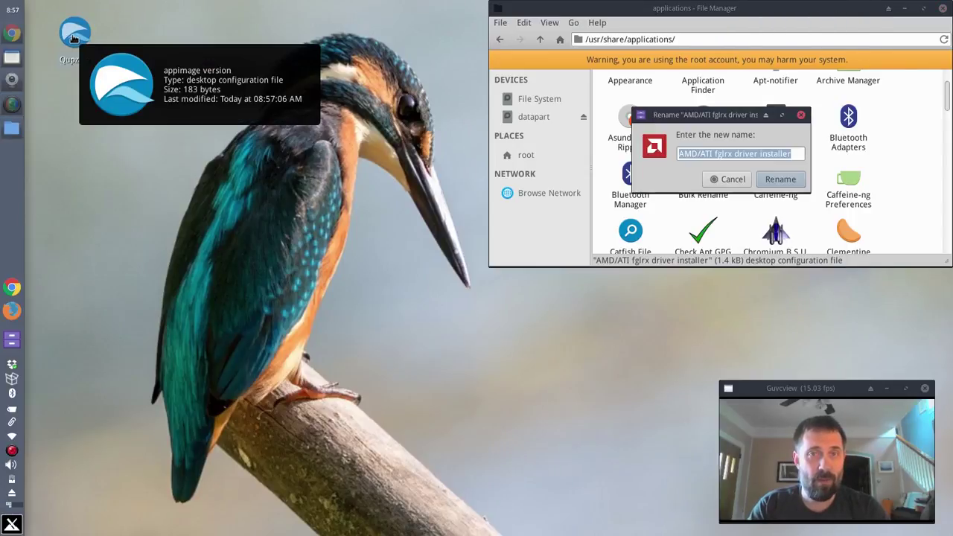
key("Escape")
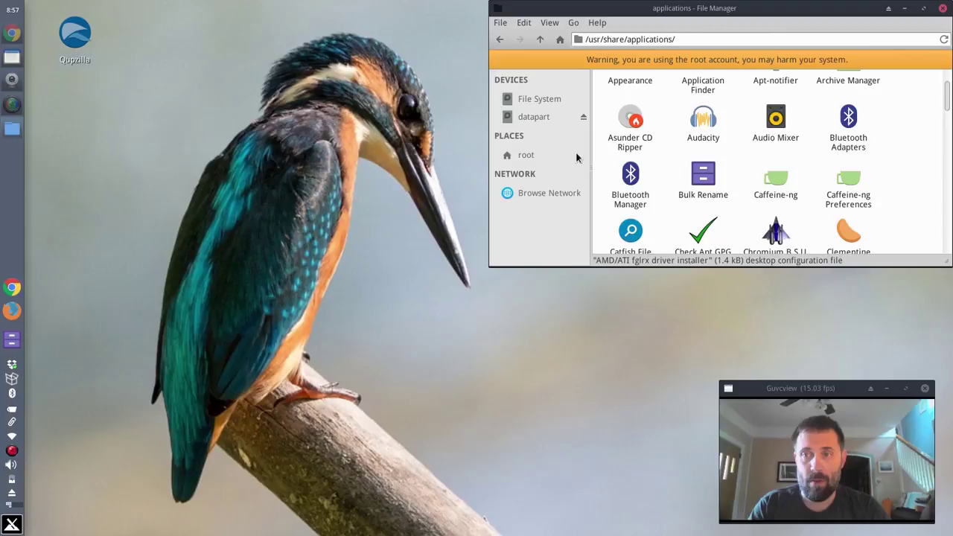
right_click(88, 37)
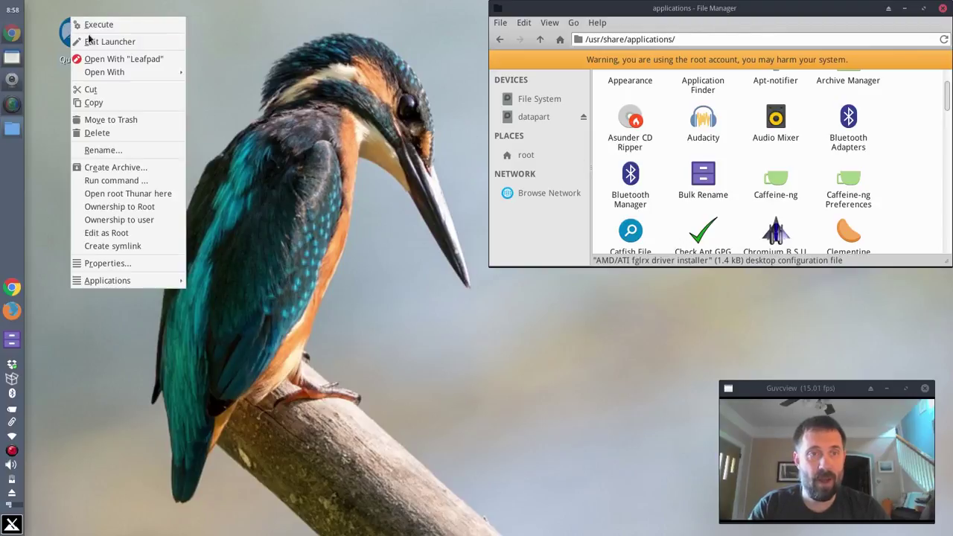
left_click(123, 145)
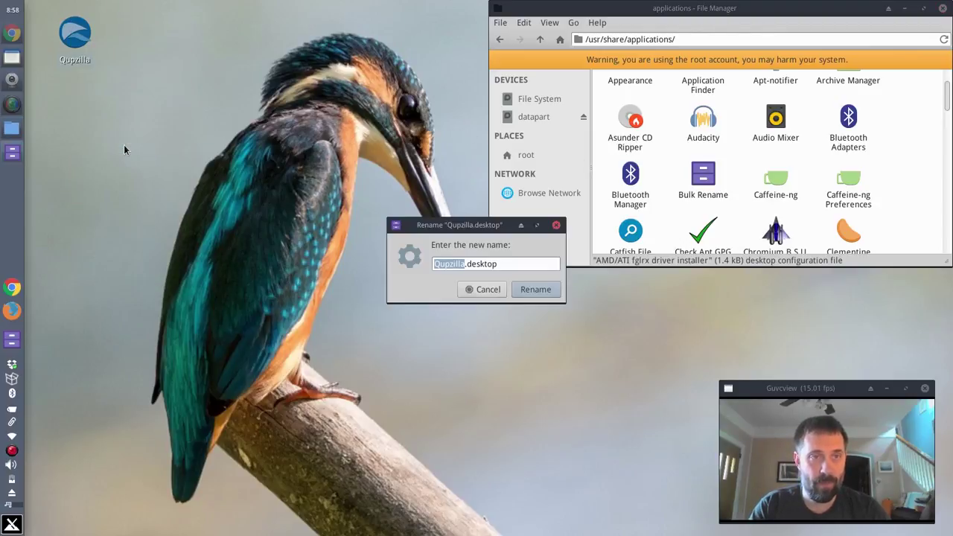
left_click(464, 265)
type("_appimage")
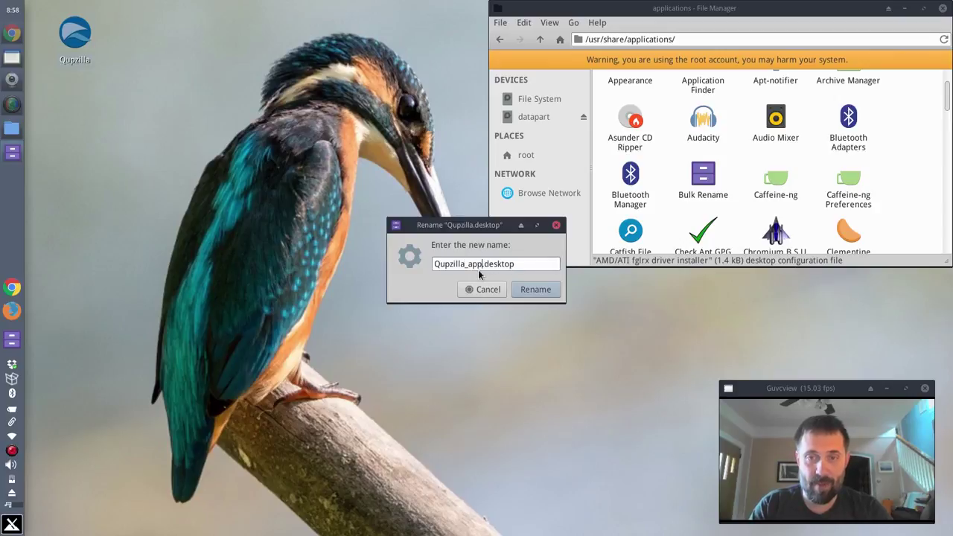
left_click(531, 295)
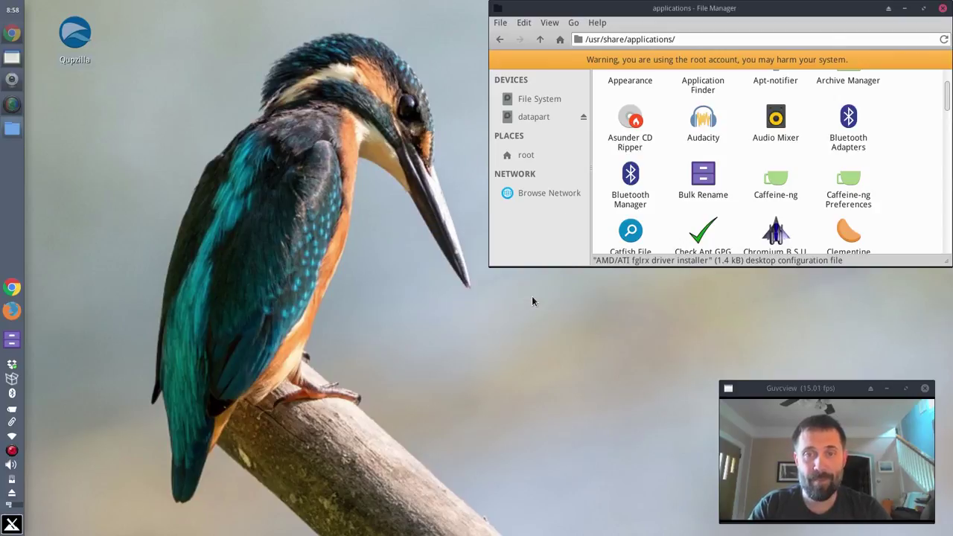
Drag the Qupzilla desktop launcher into the /usr/share/applications window to copy it there.
mouse_move(75, 64)
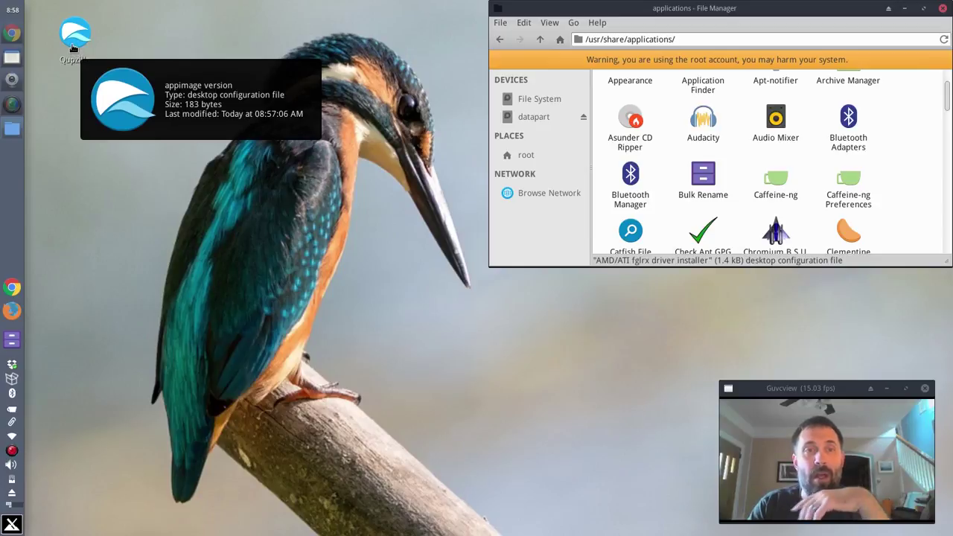
left_click_drag(70, 37, 99, 87)
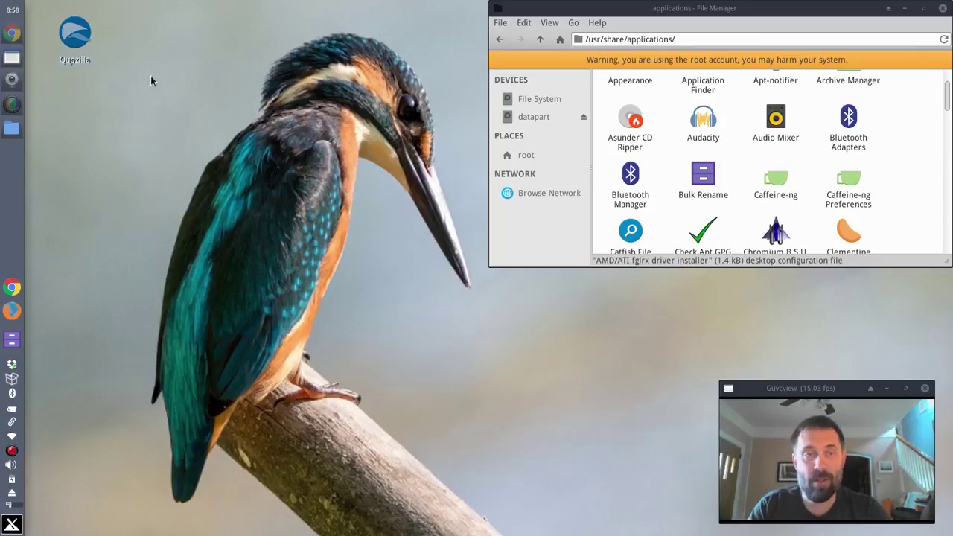
left_click_drag(74, 31, 893, 202)
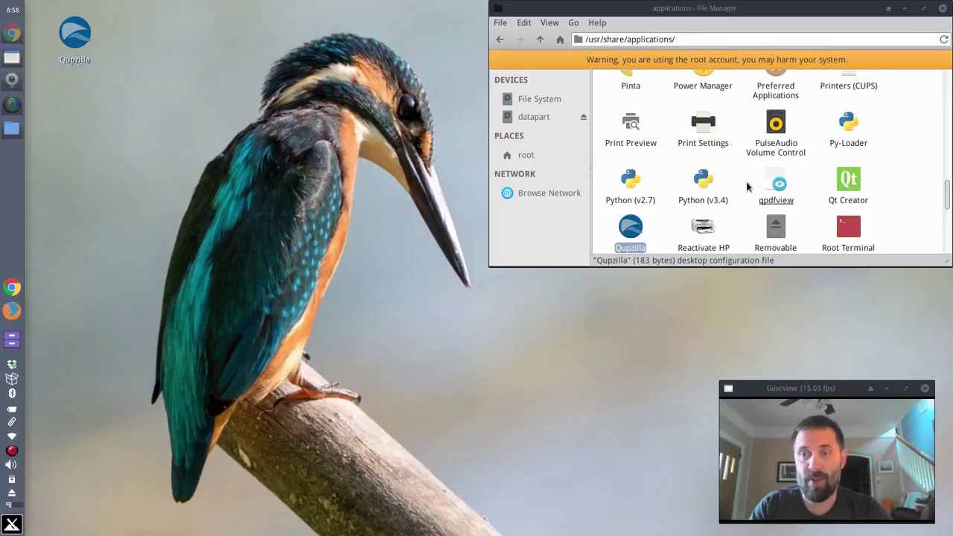
Check Qupzilla in the Whisker menu, then open Qupzilla_appimage.desktop as root in Leafpad.
left_click(12, 525)
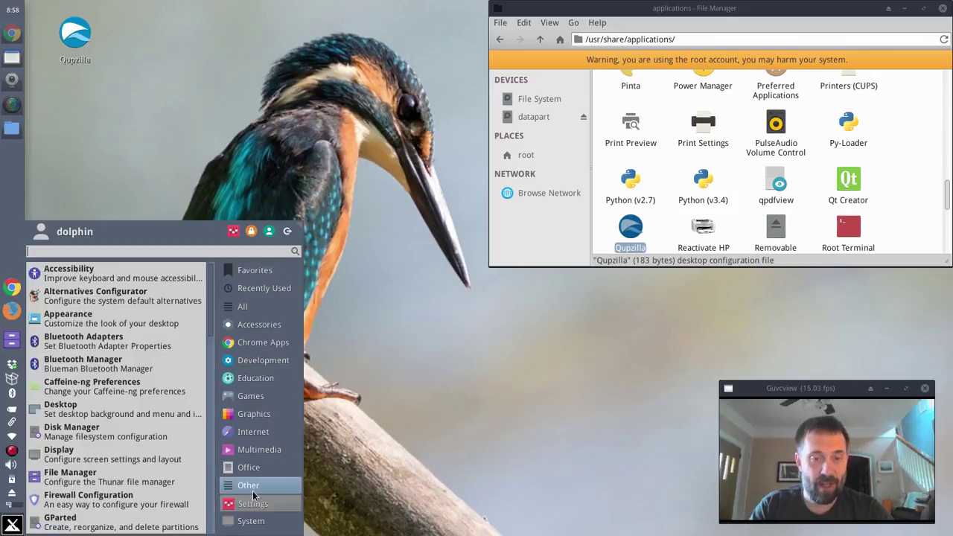
mouse_move(254, 490)
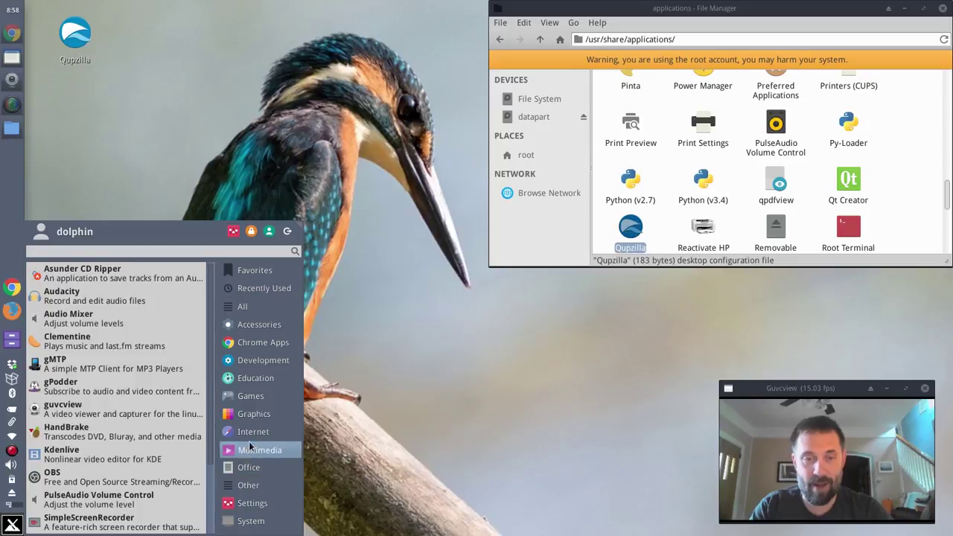
mouse_move(254, 433)
left_click(595, 330)
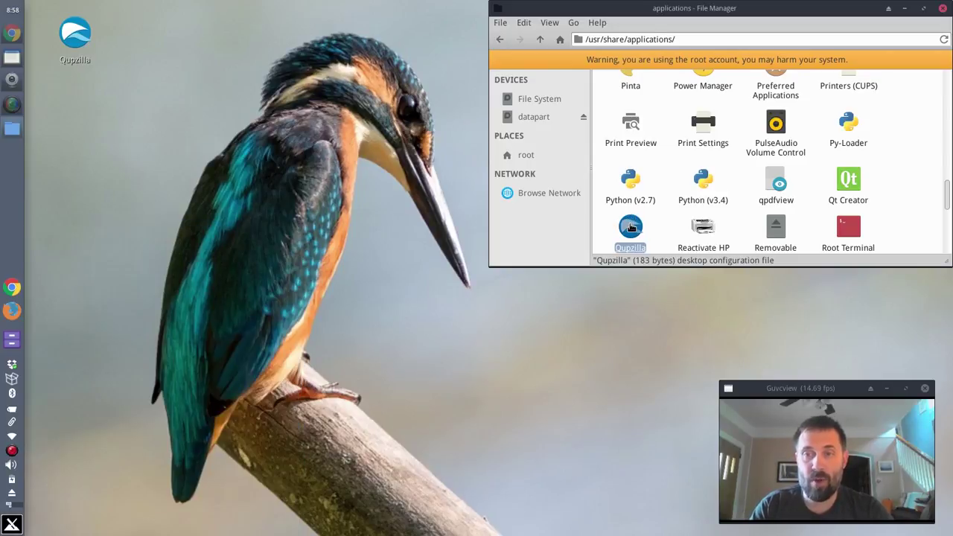
right_click(631, 228)
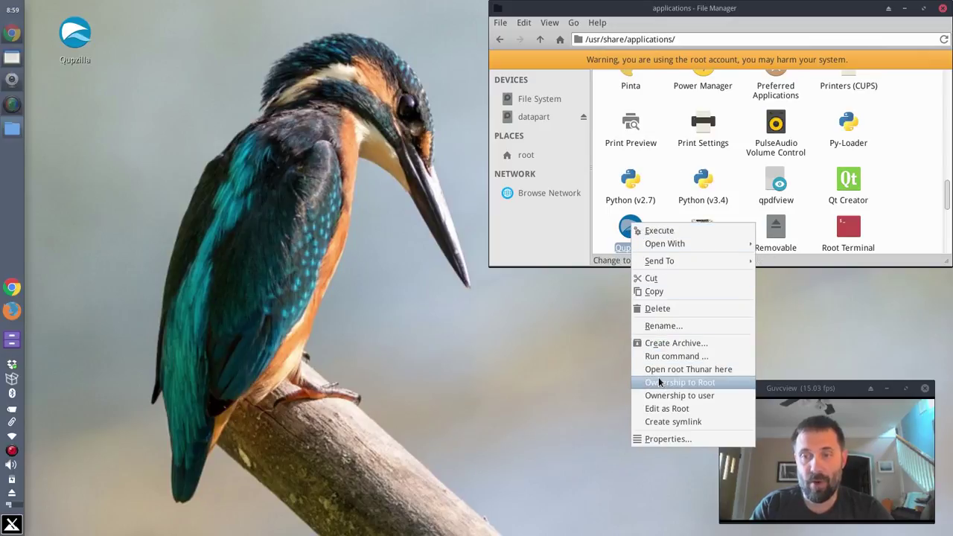
left_click(665, 411)
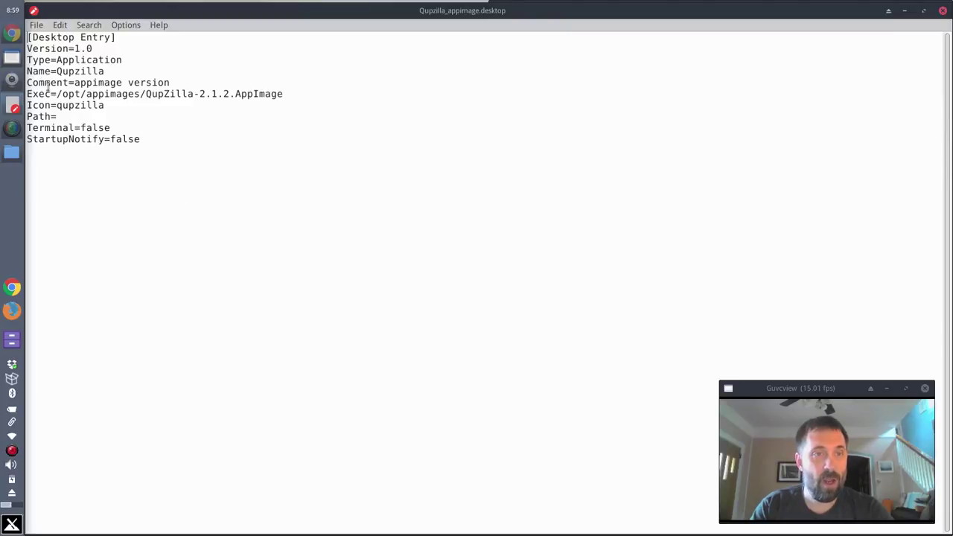
Append the line Categories=Network; after StartupNotify=false in Qupzilla_appimage.desktop and save it.
left_click(145, 139)
key("Return")
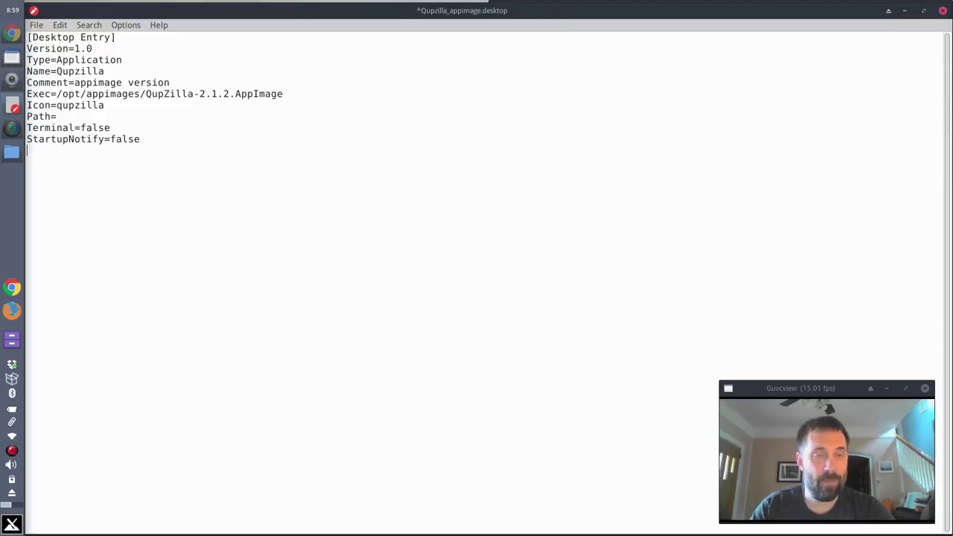
type("Categ")
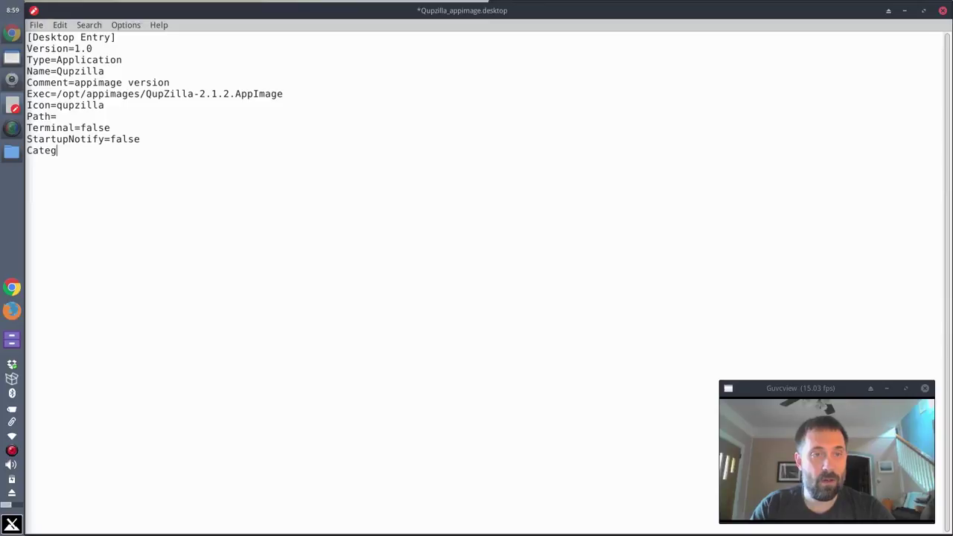
type("ories")
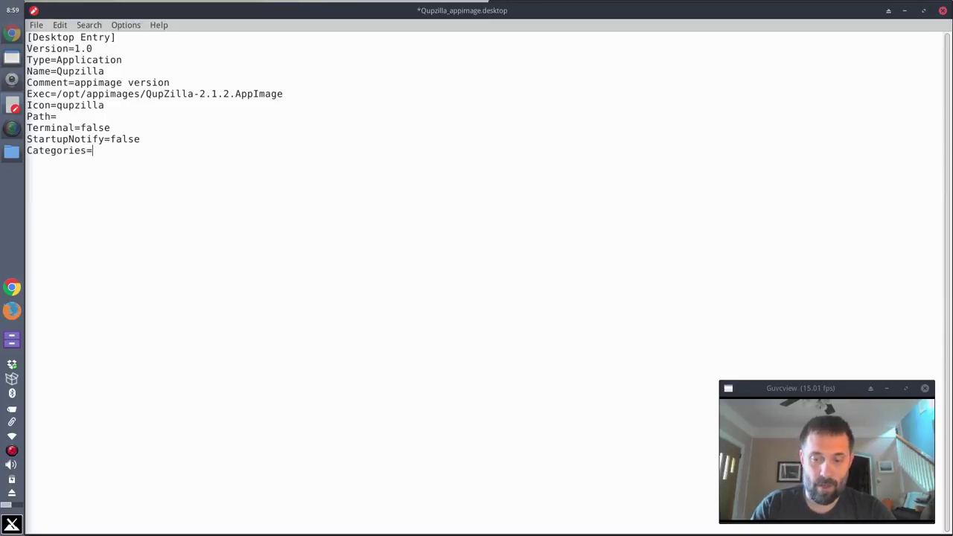
type("=Network;")
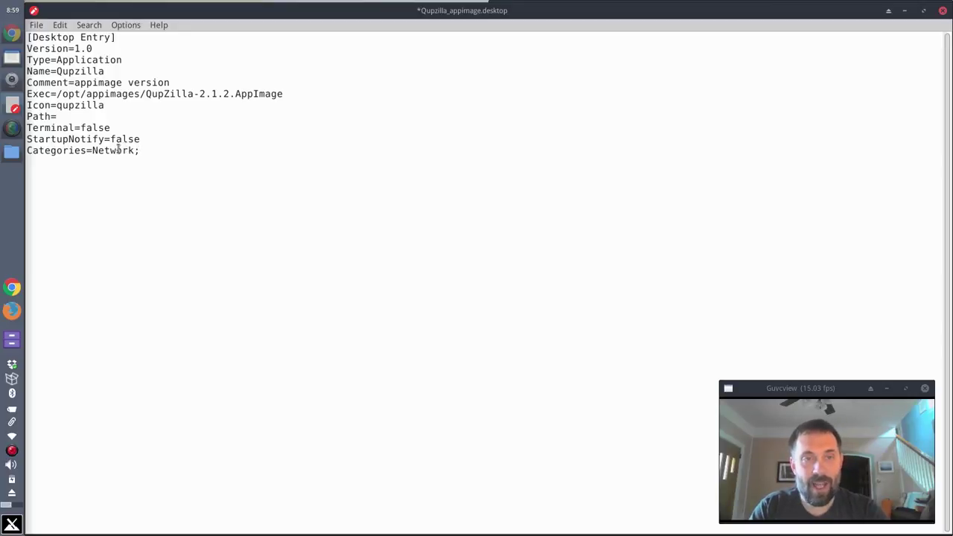
left_click(116, 150)
left_click(36, 25)
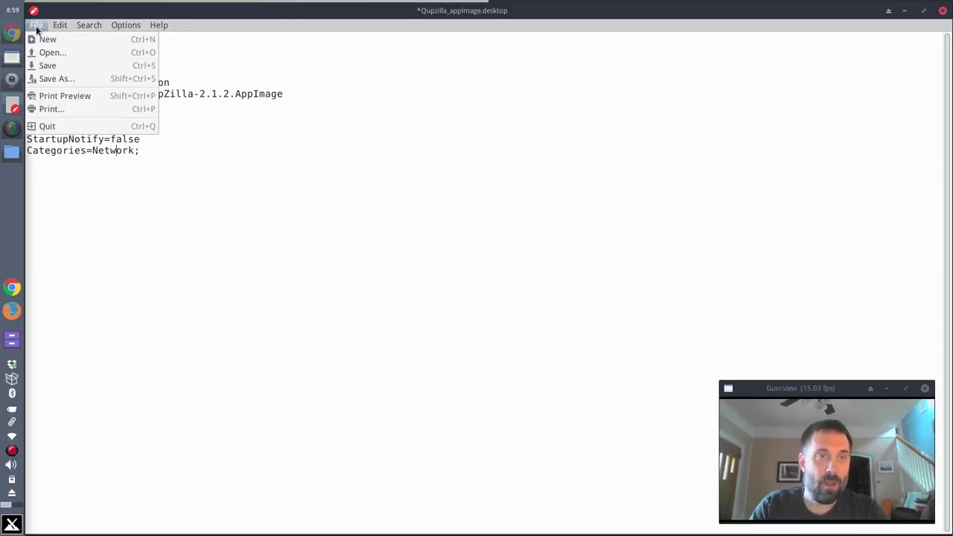
left_click(61, 69)
Confirm Qupzilla now appears in the Whisker menu's Internet category.
left_click(14, 524)
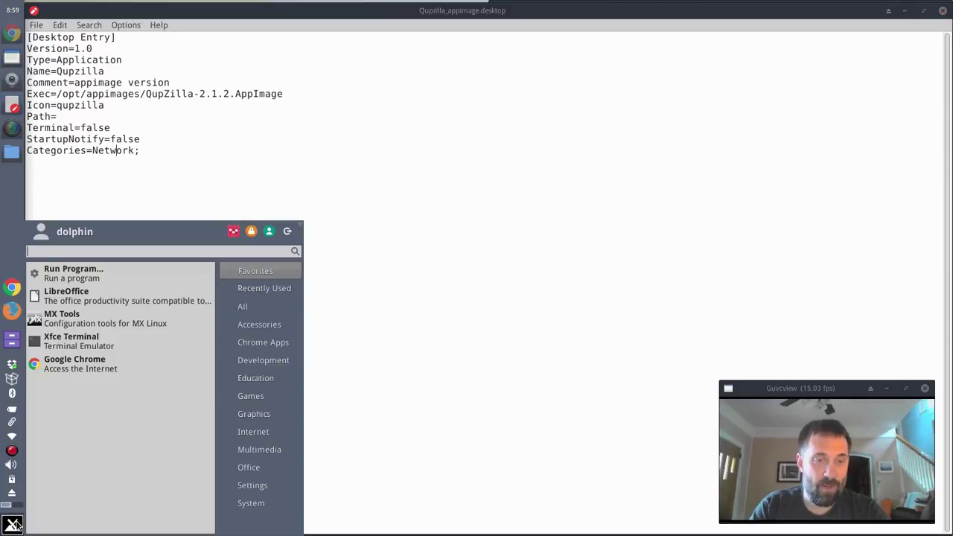
left_click(248, 432)
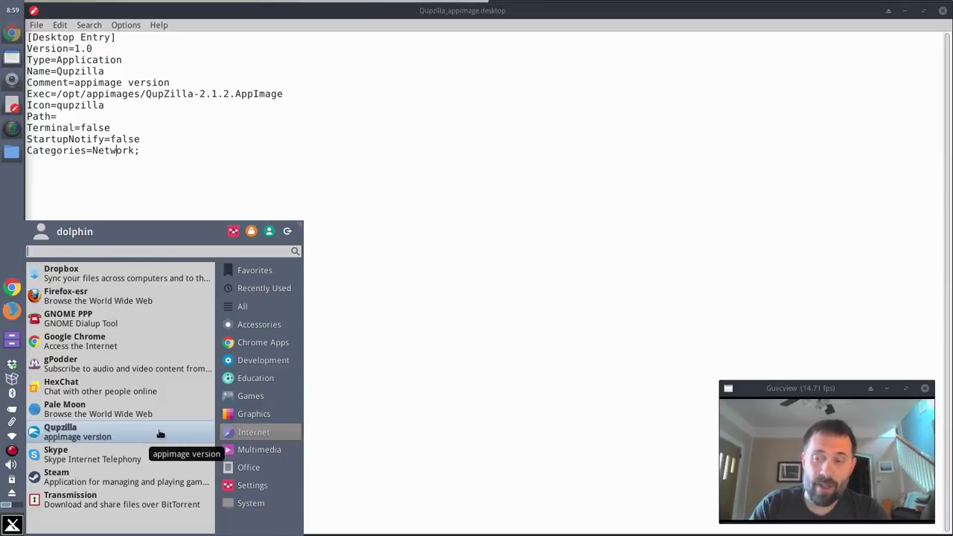
left_click(388, 311)
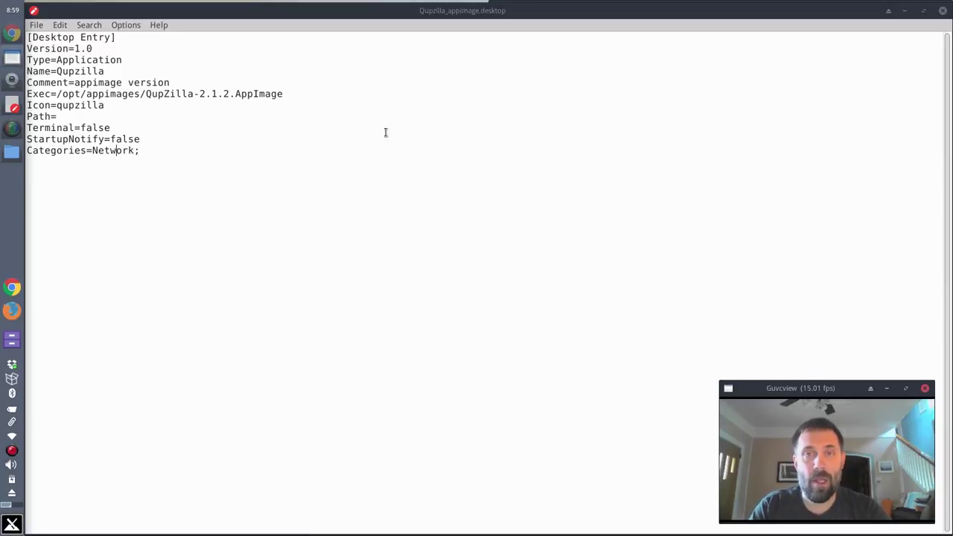
Close Leafpad and the Thunar file manager.
left_click(943, 13)
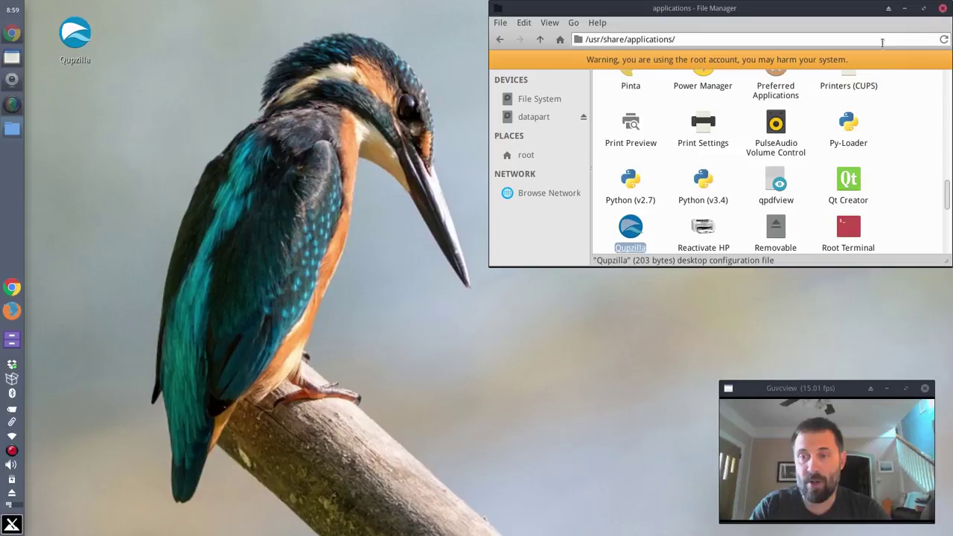
left_click(941, 7)
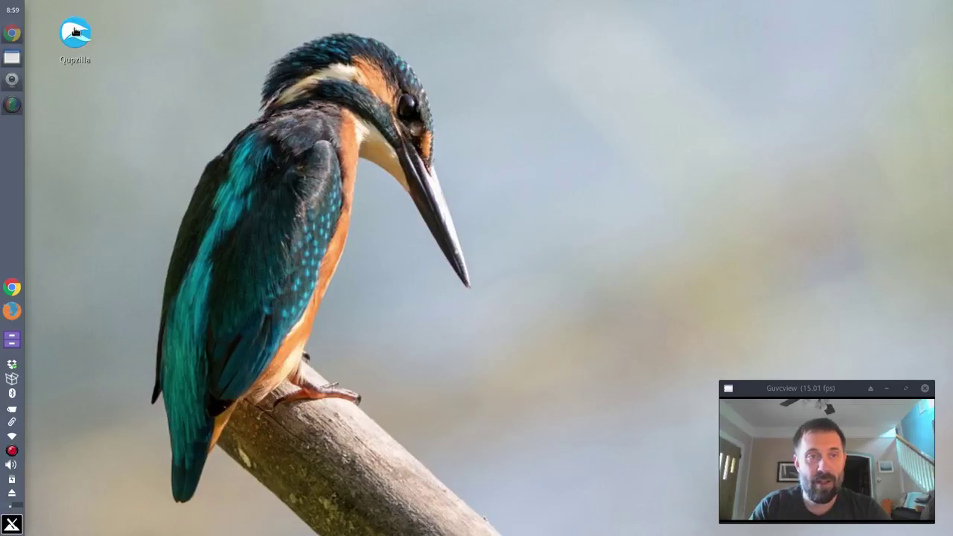
mouse_move(77, 33)
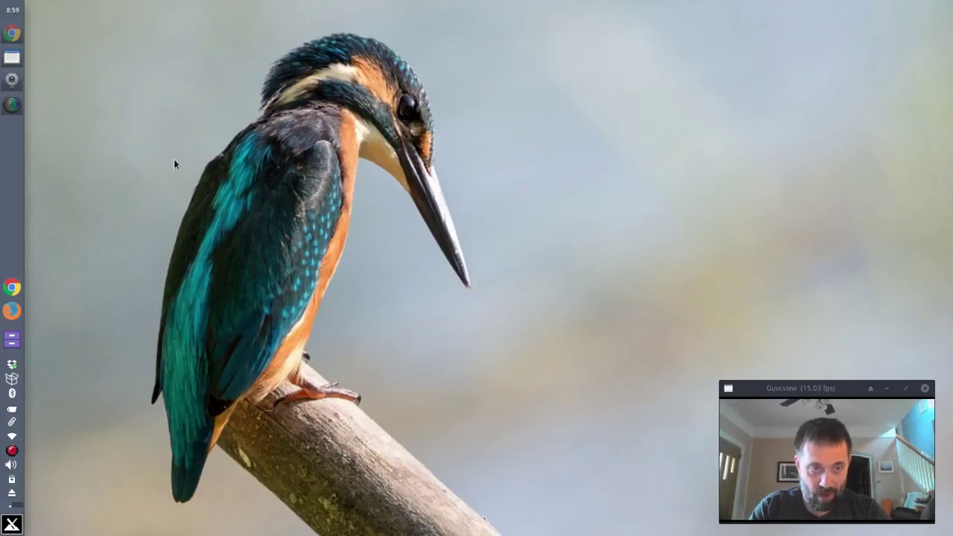
Add Qupzilla from the Whisker menu's Internet category to the panel.
left_click(12, 524)
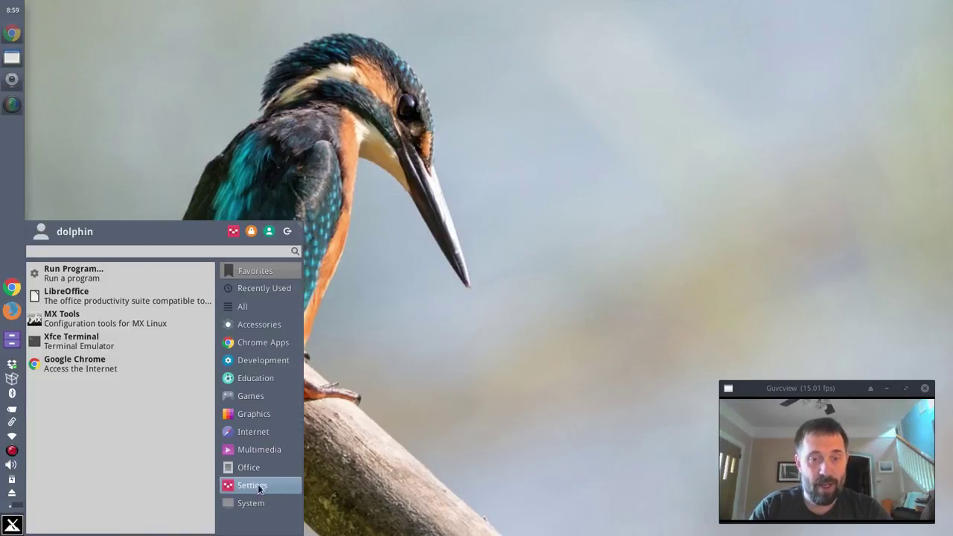
left_click(253, 482)
left_click(250, 467)
left_click(280, 435)
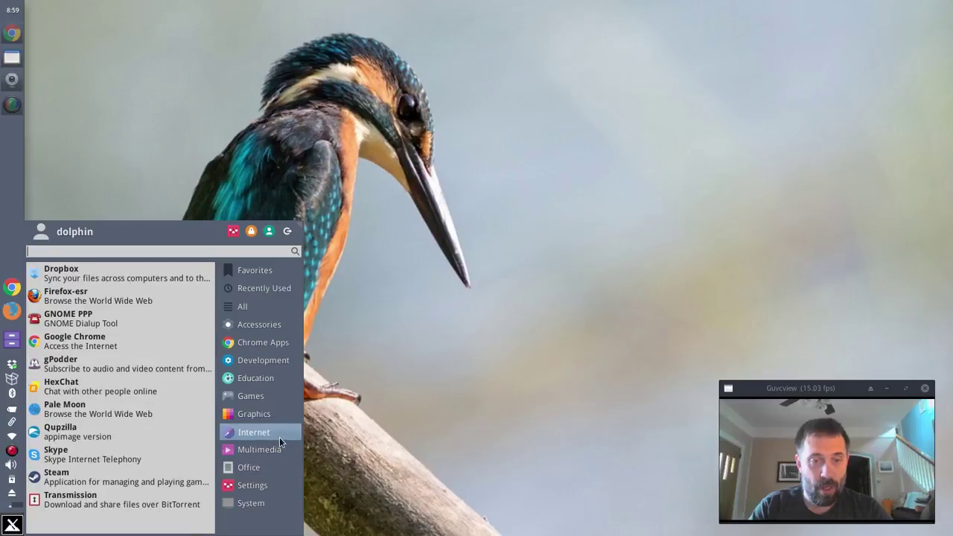
right_click(119, 436)
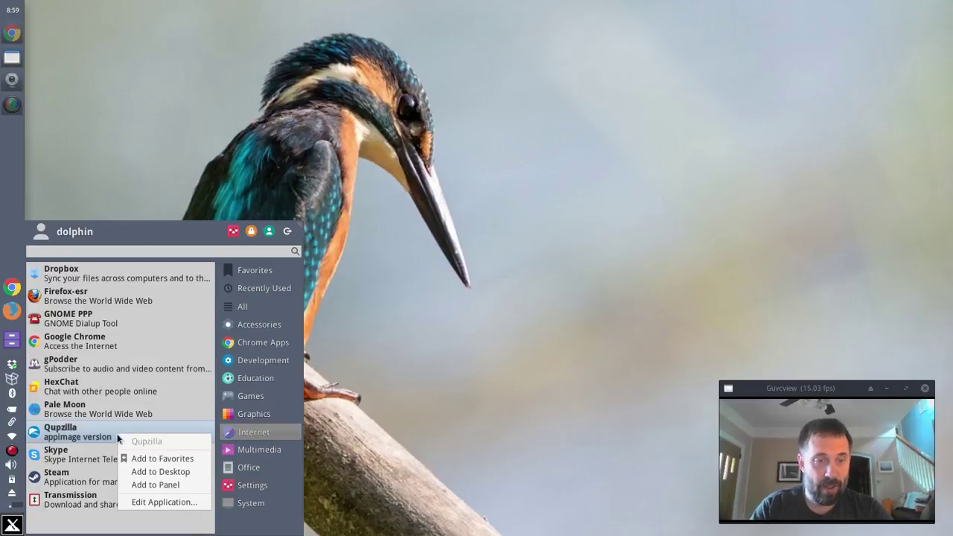
left_click(171, 484)
left_click(11, 527)
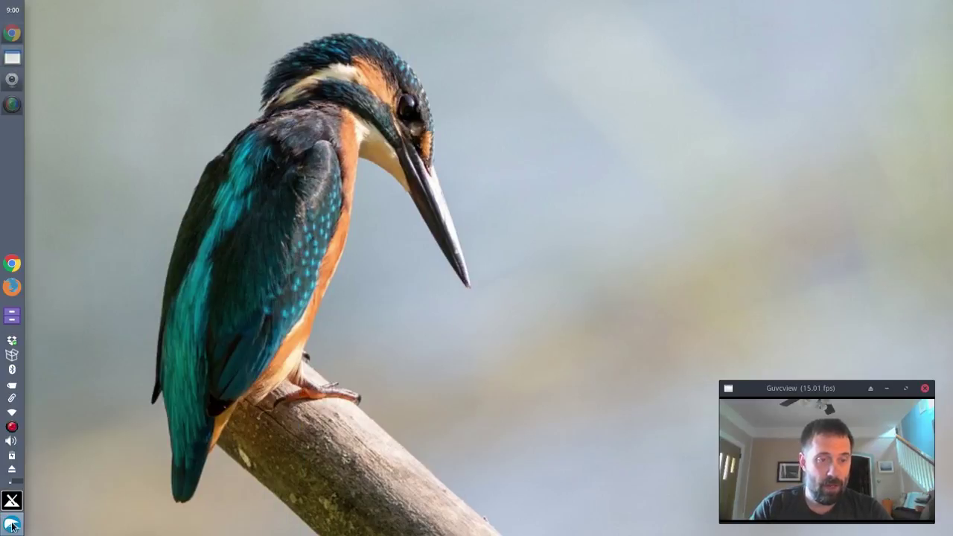
Move the new Qupzilla panel launcher above the Chrome launcher.
right_click(12, 501)
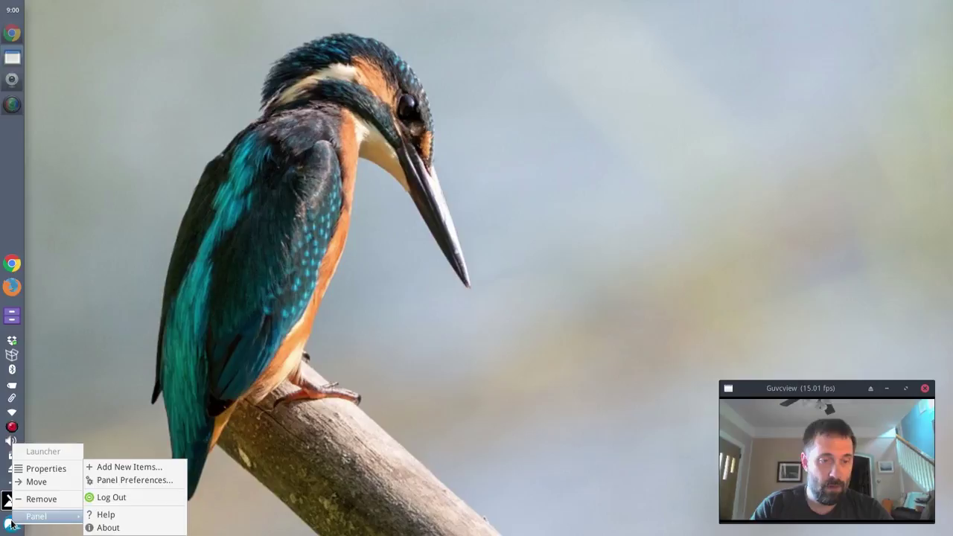
left_click(30, 482)
left_click(12, 255)
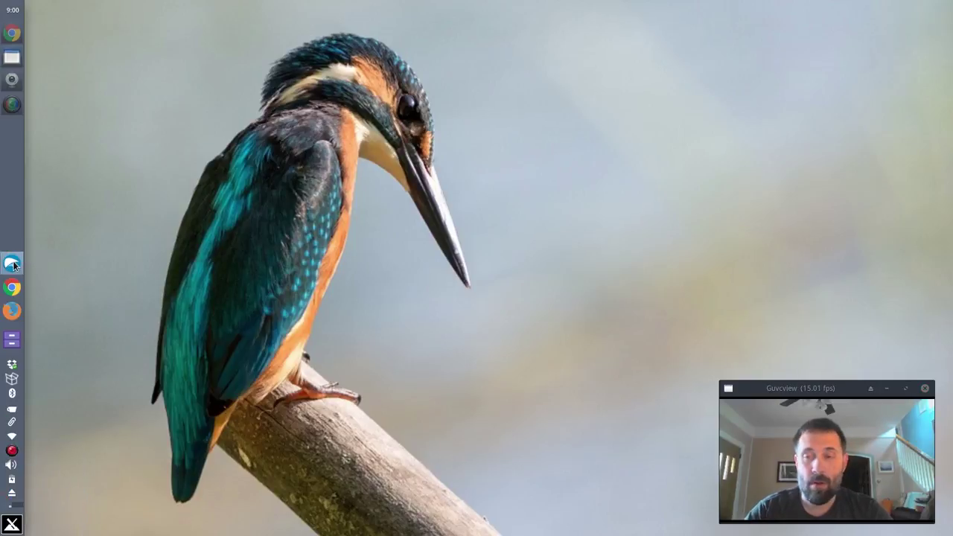
Launch QupZilla from its new panel launcher, then bring Chrome back to the front.
left_click(12, 264)
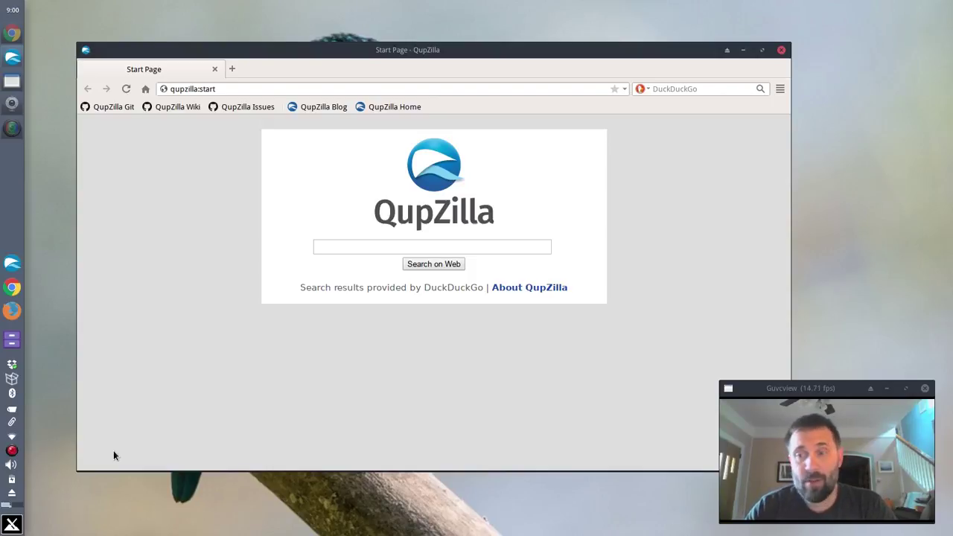
left_click(11, 31)
View the 'How to add unstable repo?' forum thread, then minimize Chrome to reveal QupZilla.
left_click(110, 18)
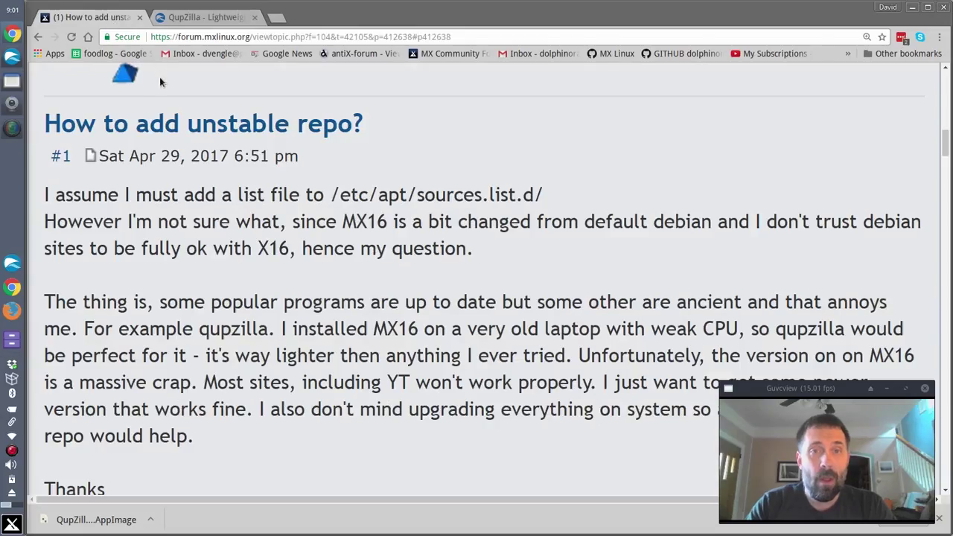
scroll(466, 307, "up", 1)
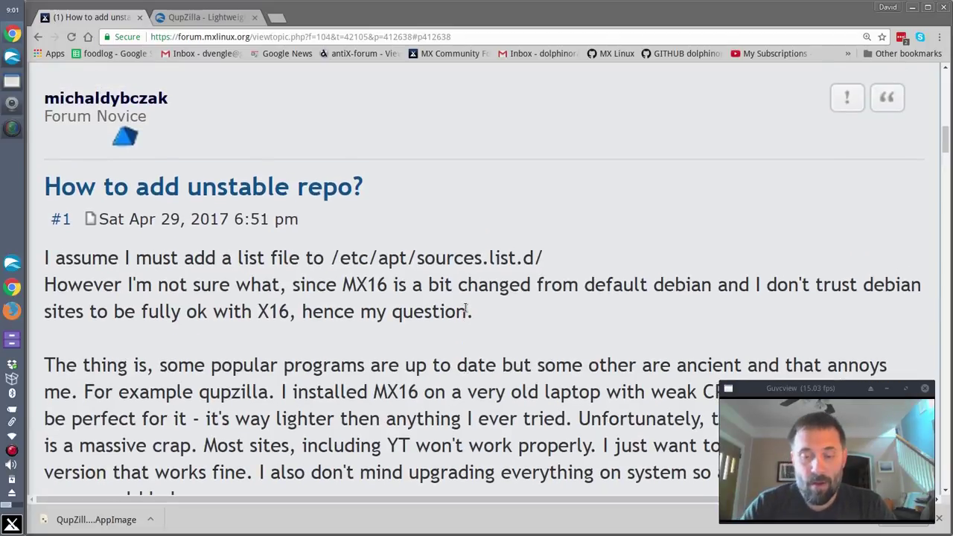
left_click(912, 7)
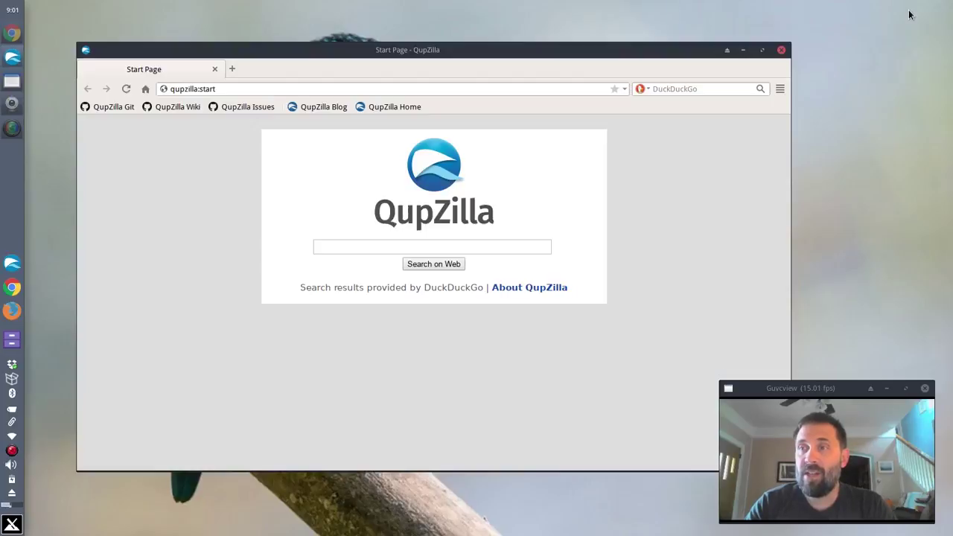